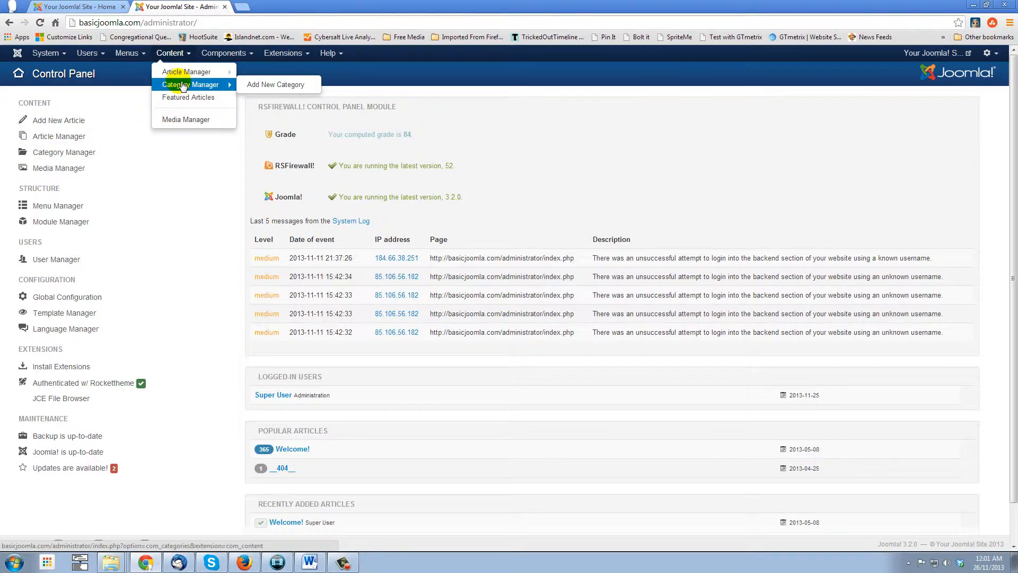
Start a new article category and title it "Dogs"
click(271, 85)
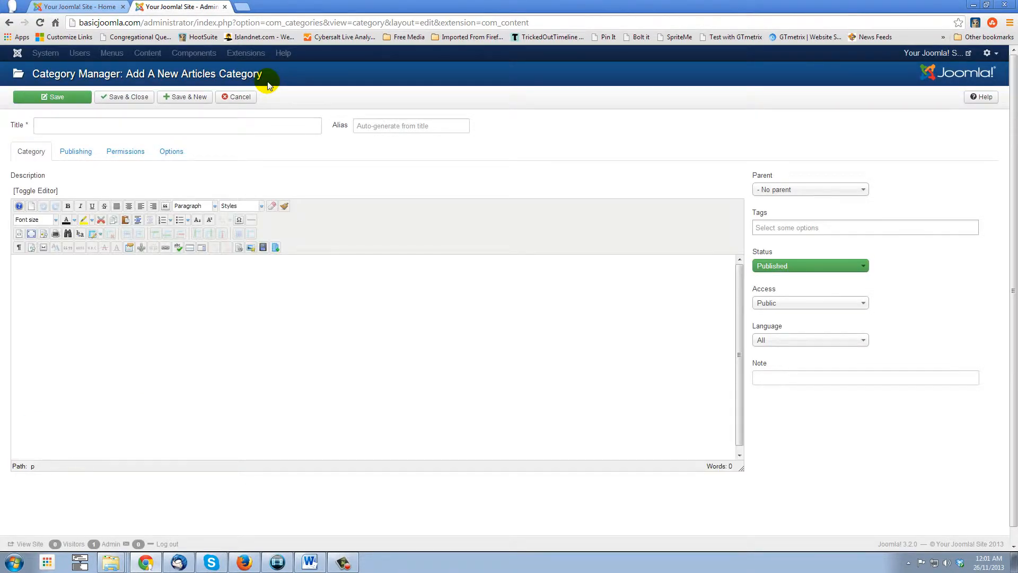
click(159, 130)
text(Dogs)
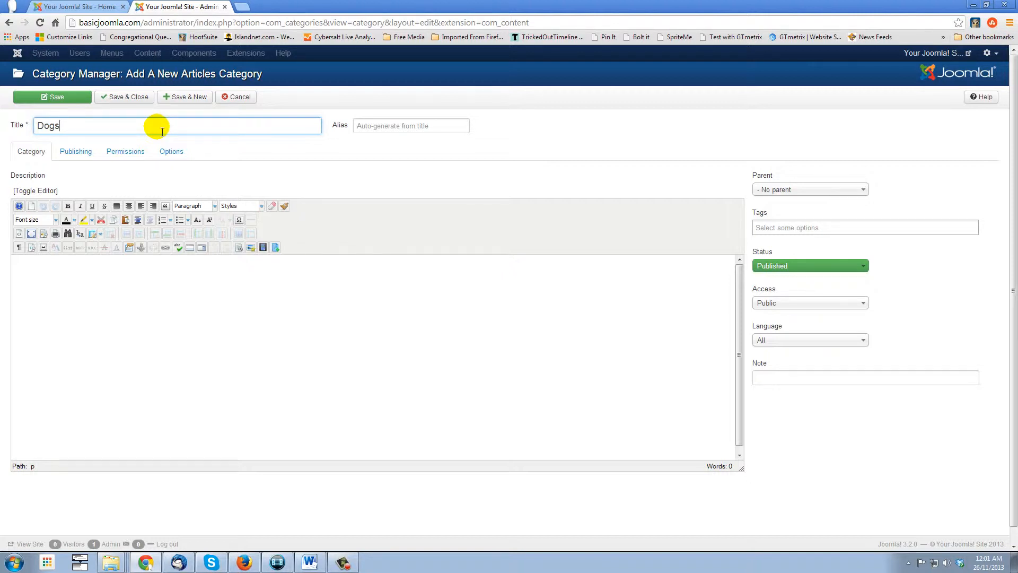
Enter the category description "Here is a sample category for dog articles.", then save and close the category
click(157, 289)
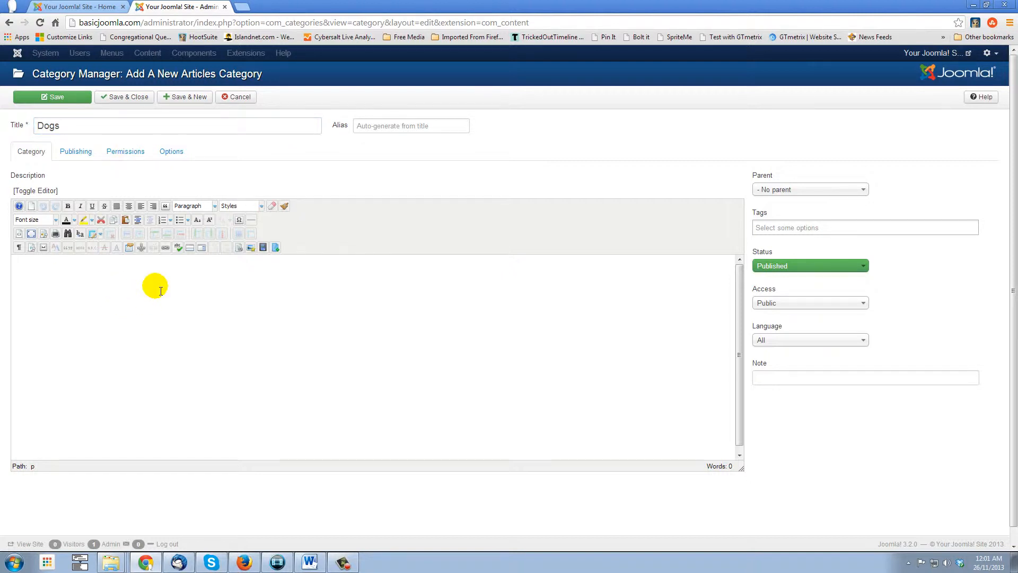
text(Here is a sample category for)
text(dog articles)
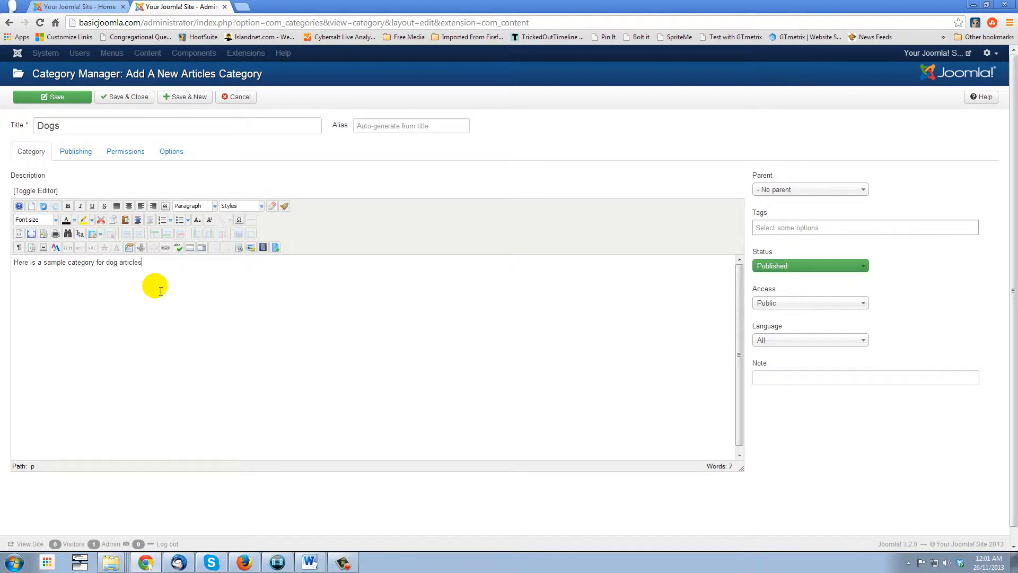
text(.)
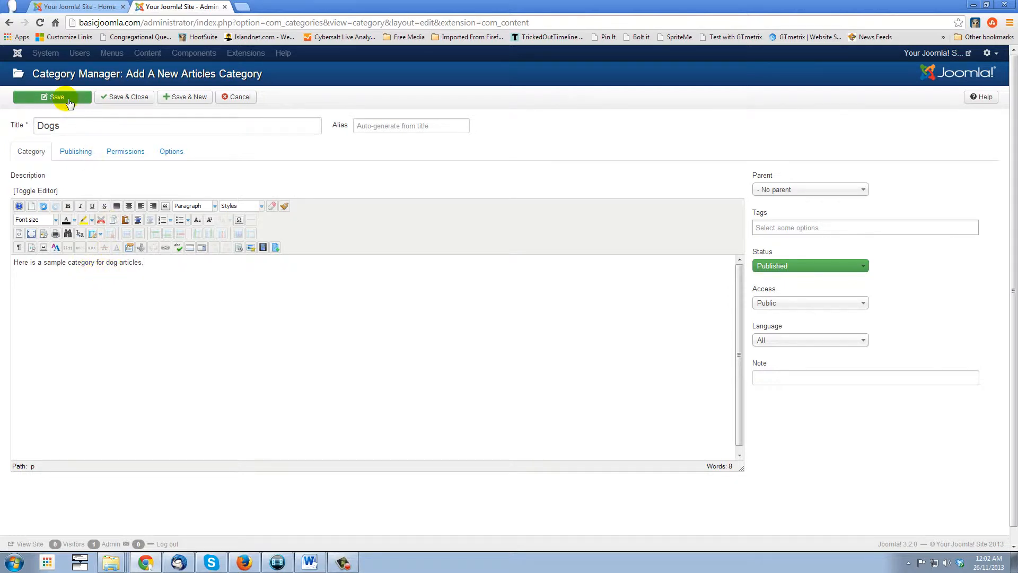
click(125, 102)
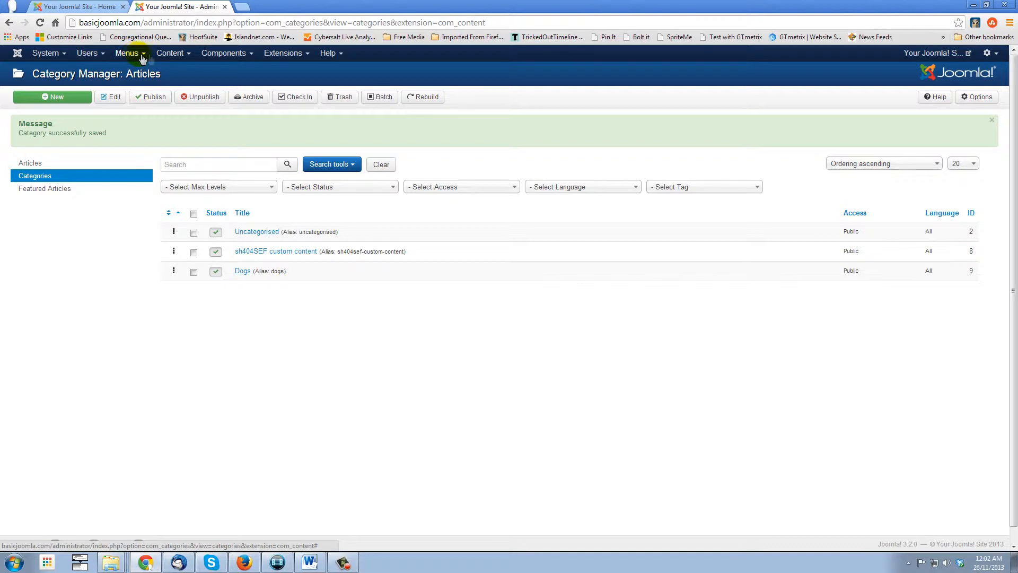
Start a new article from the Article Manager and title it "Sample Dog Article"
click(176, 58)
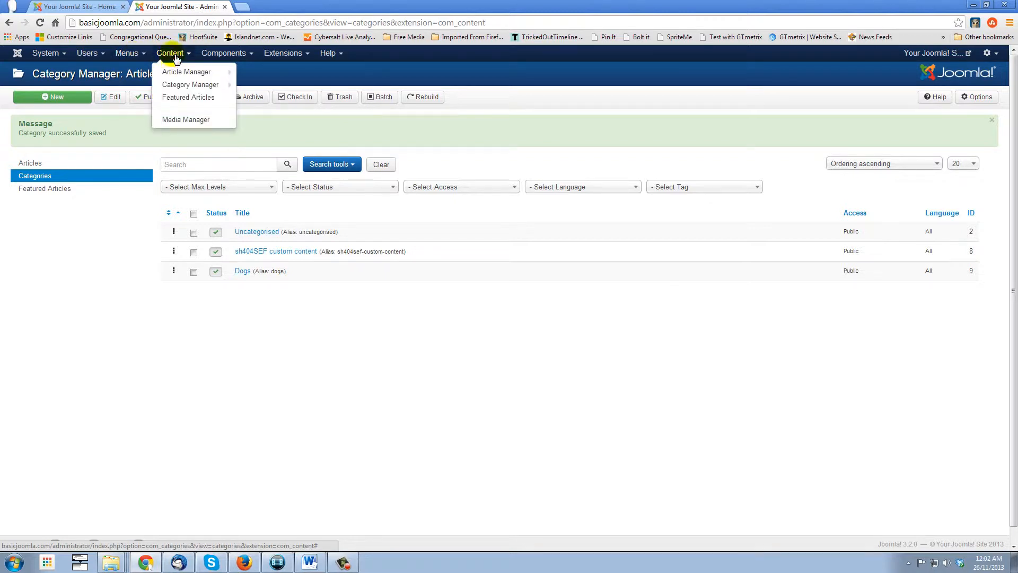
mouse_move(180, 72)
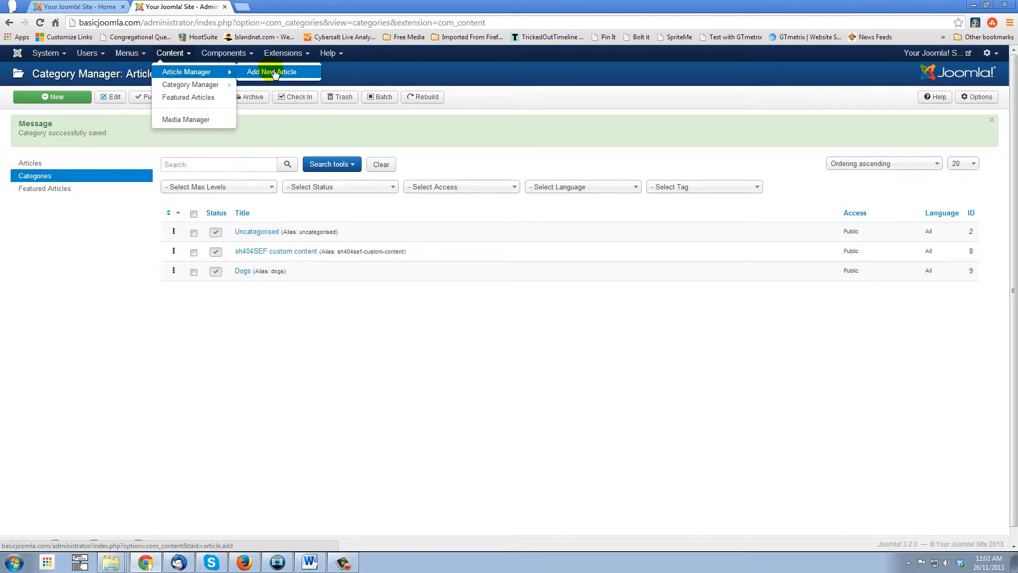
click(172, 73)
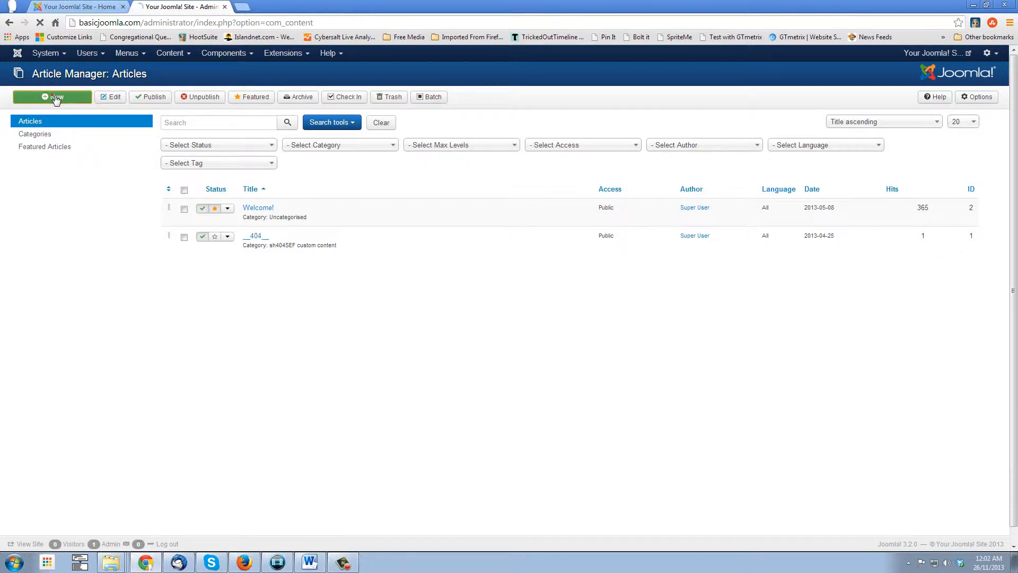
click(55, 98)
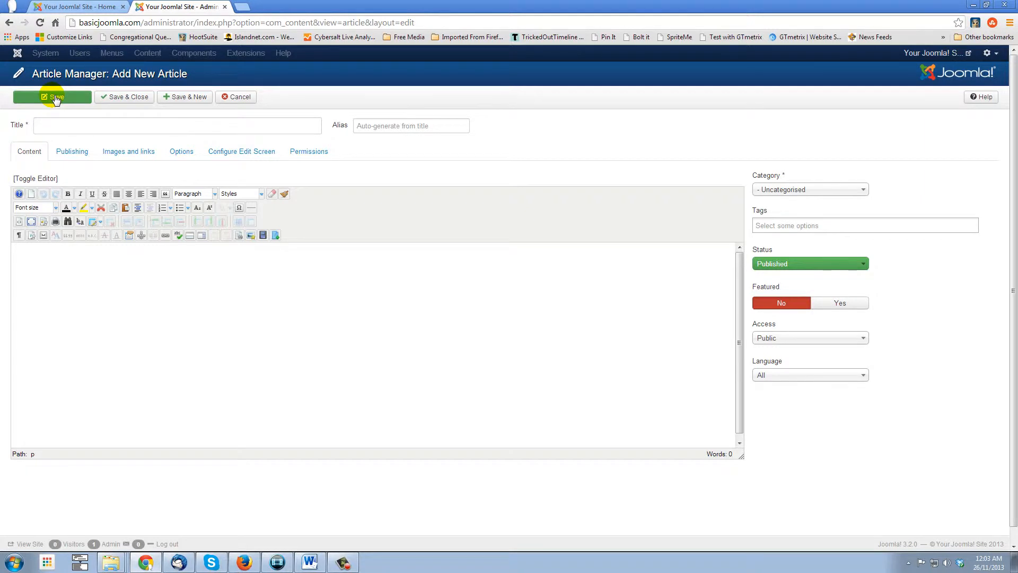
click(138, 130)
text(Sample Dog Article)
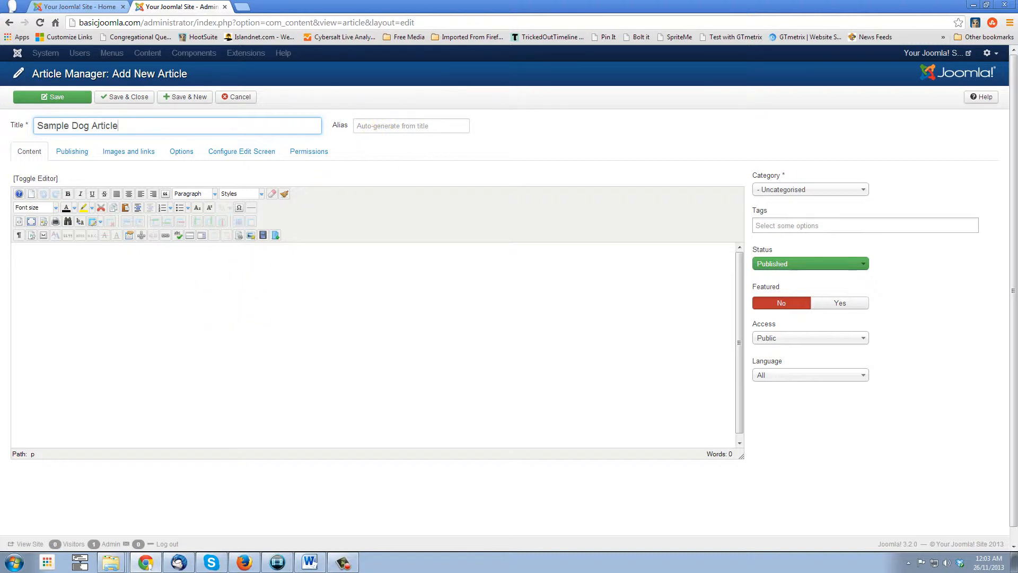
Paste the prepared sample paragraphs into the body of the new article
key(alt+Tab)
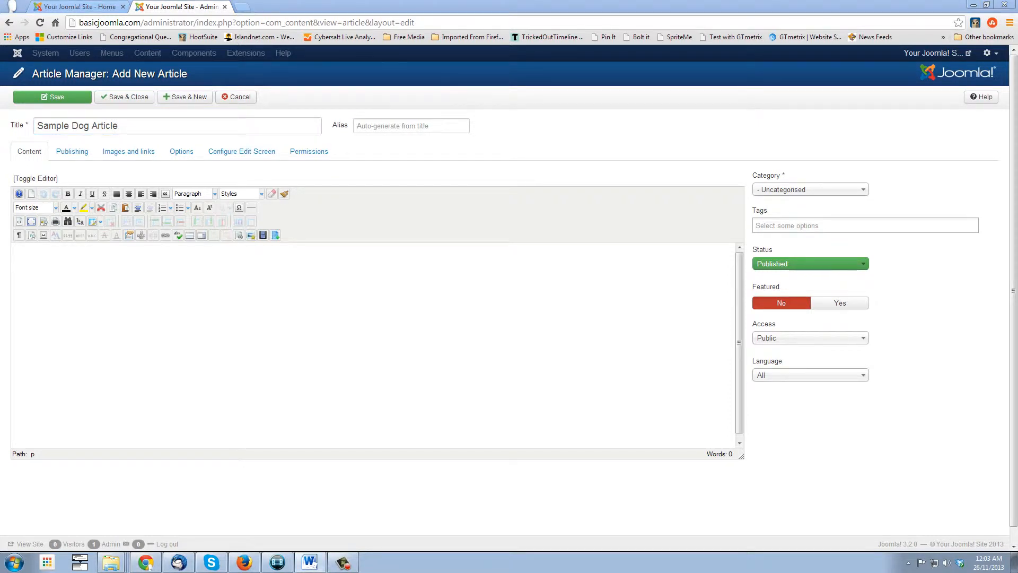
click(83, 259)
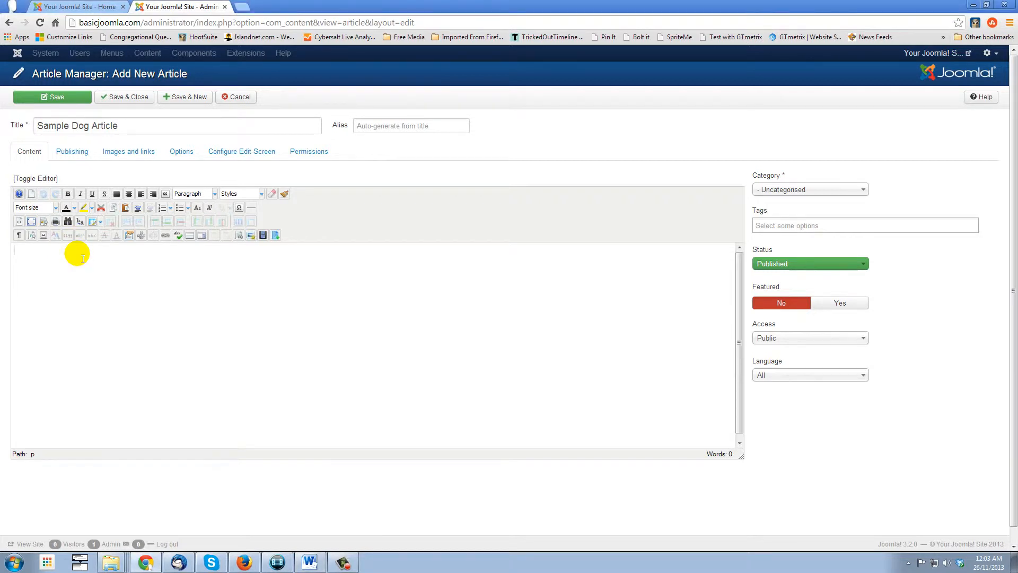
key(ctrl+v)
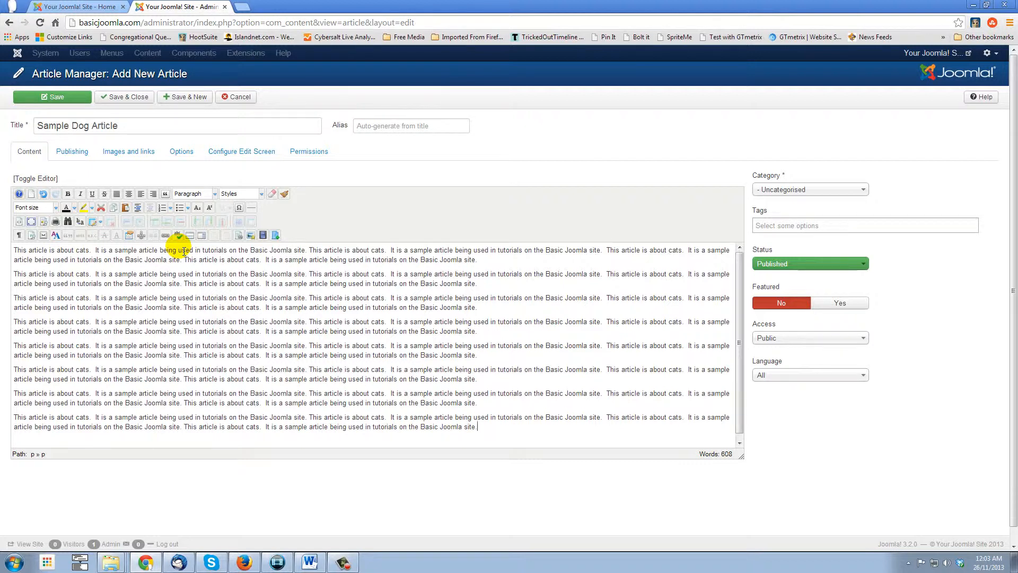
Save the article, assign it to the Dogs category, and save and close it
click(79, 97)
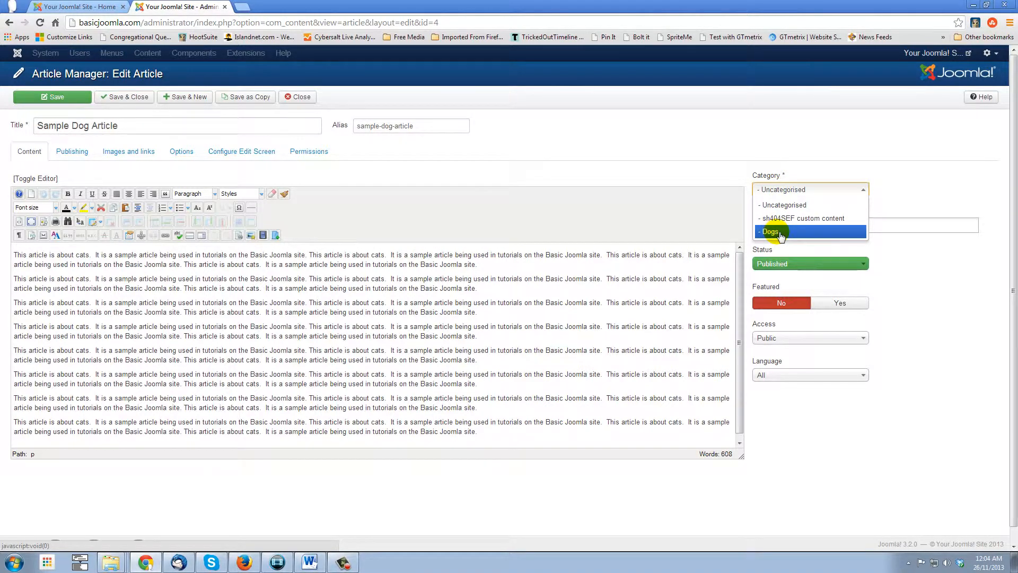
click(781, 233)
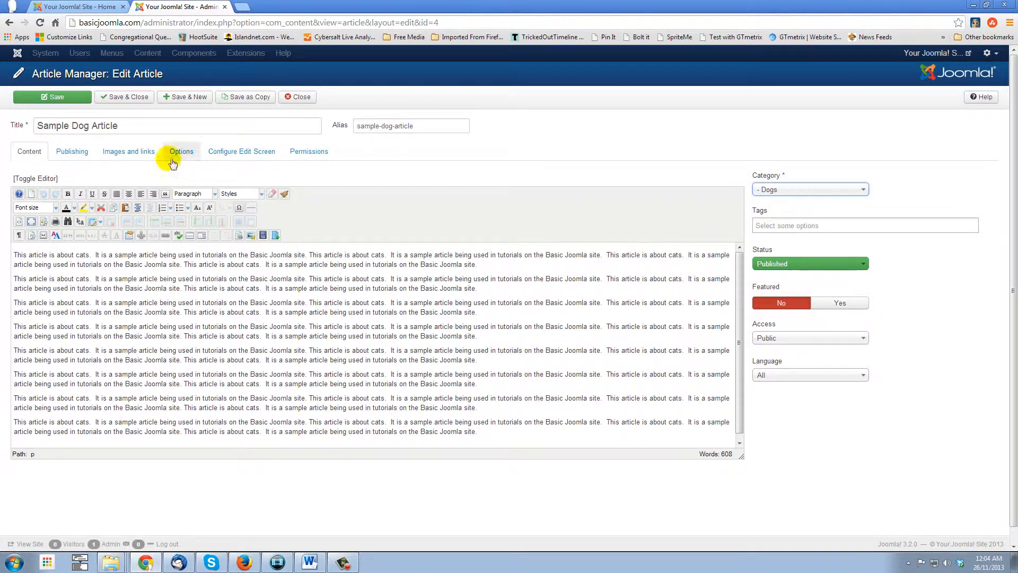
click(122, 102)
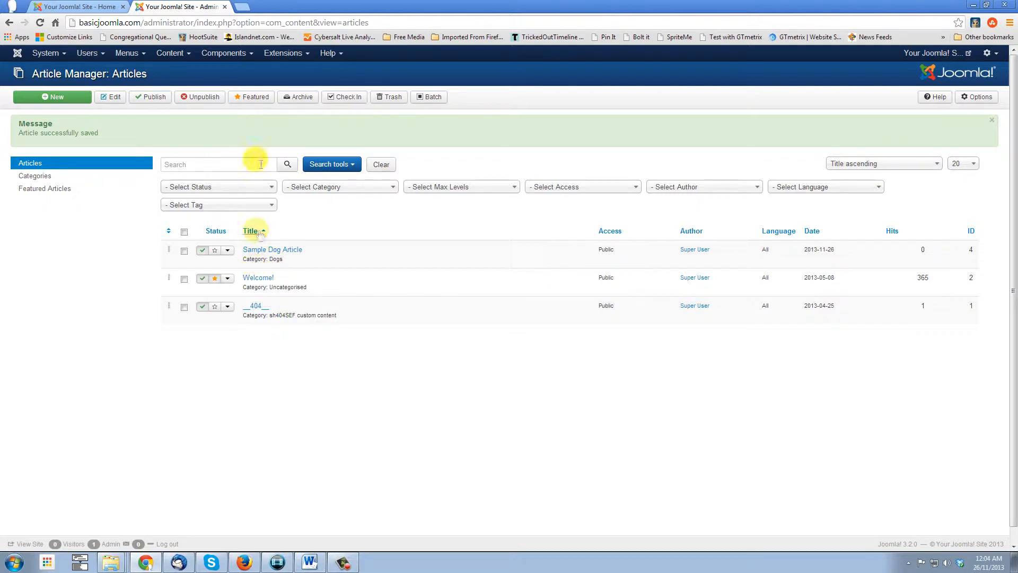
Reload the public home page and check which links its Main Menu offers
click(88, 7)
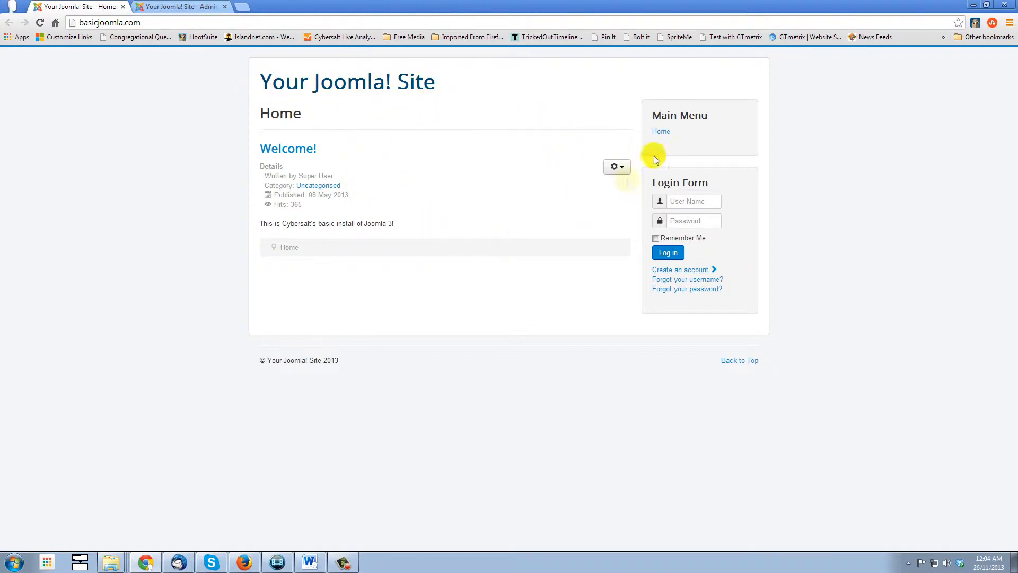
click(40, 23)
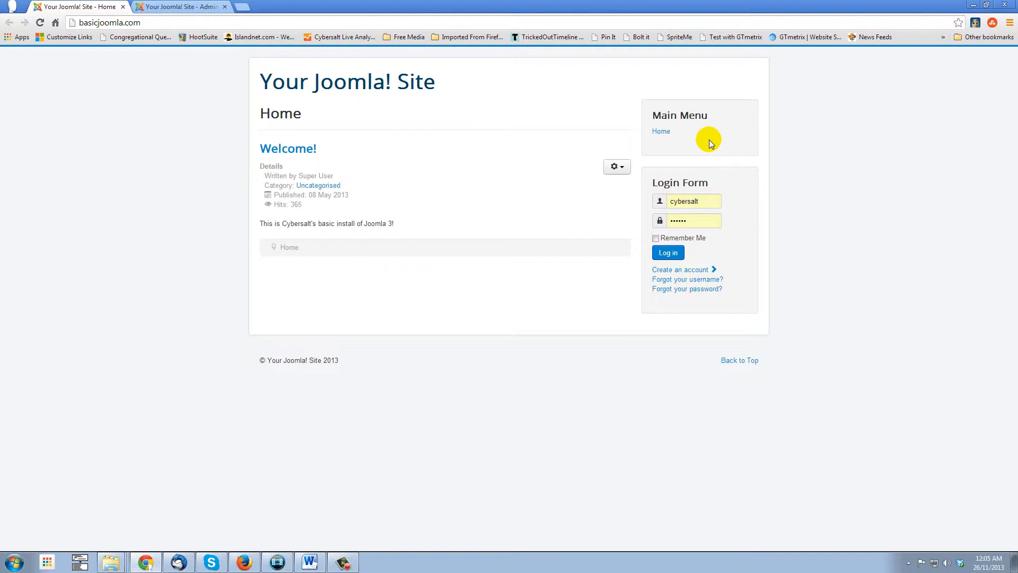
click(173, 9)
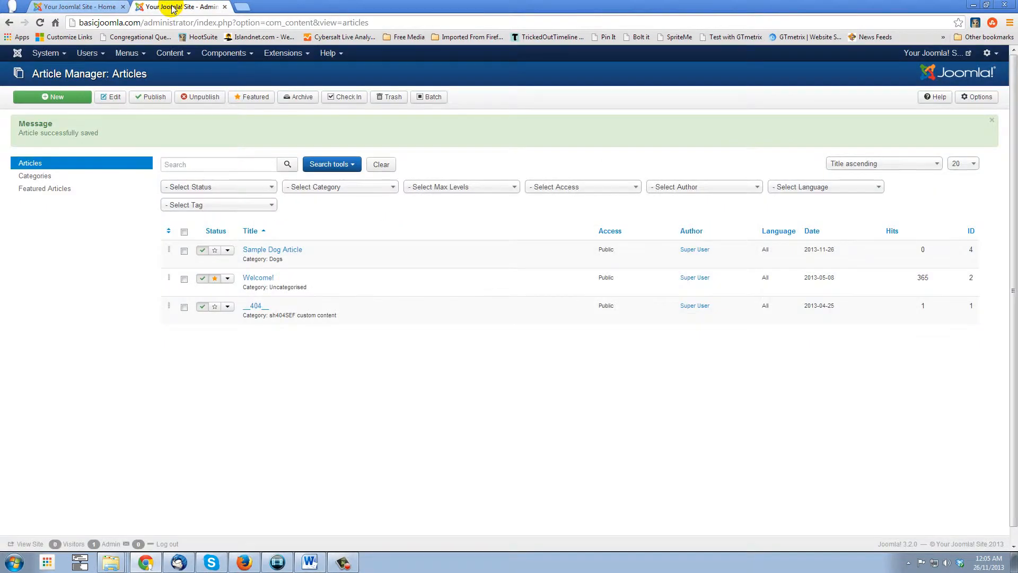
click(129, 54)
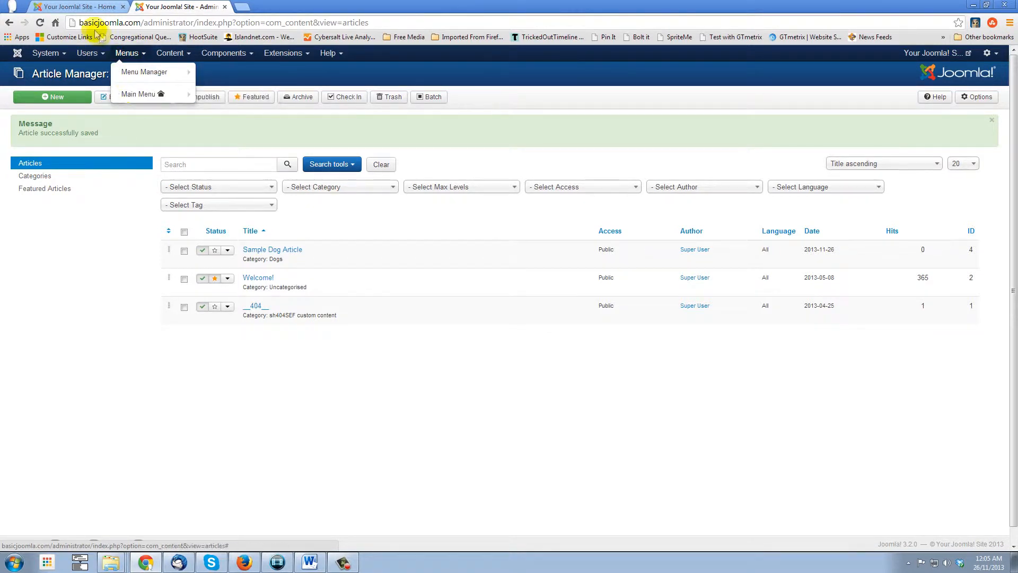
click(78, 9)
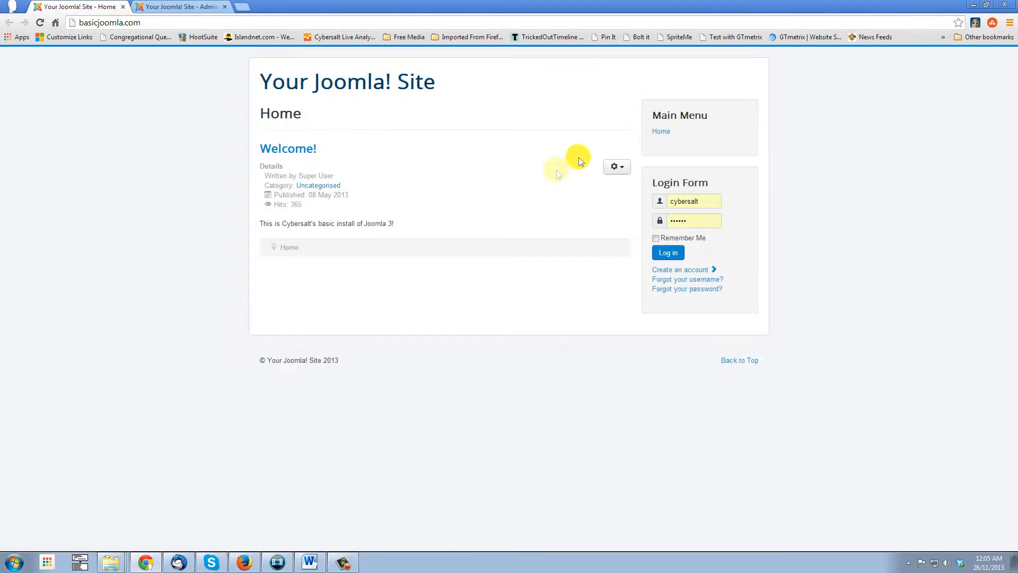
triple_click(653, 115)
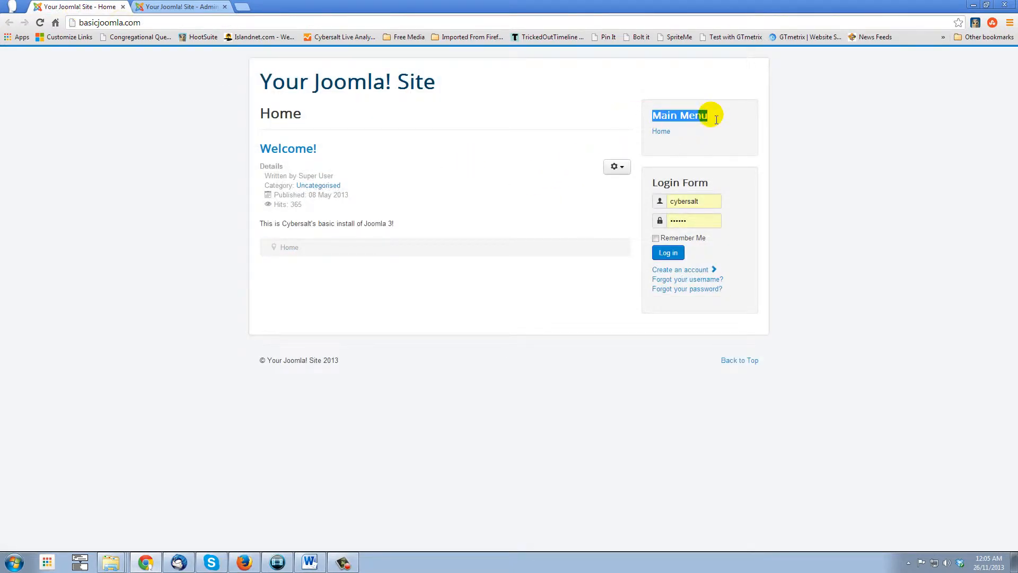
Open the Main Menu's item list in the administration and compare its Home item with the public home page
click(193, 7)
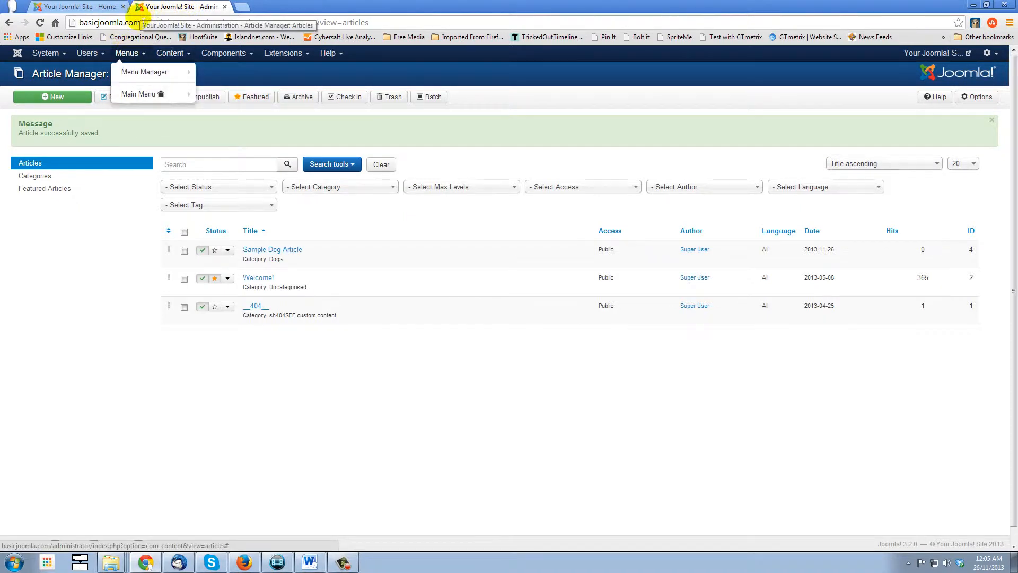
mouse_move(129, 96)
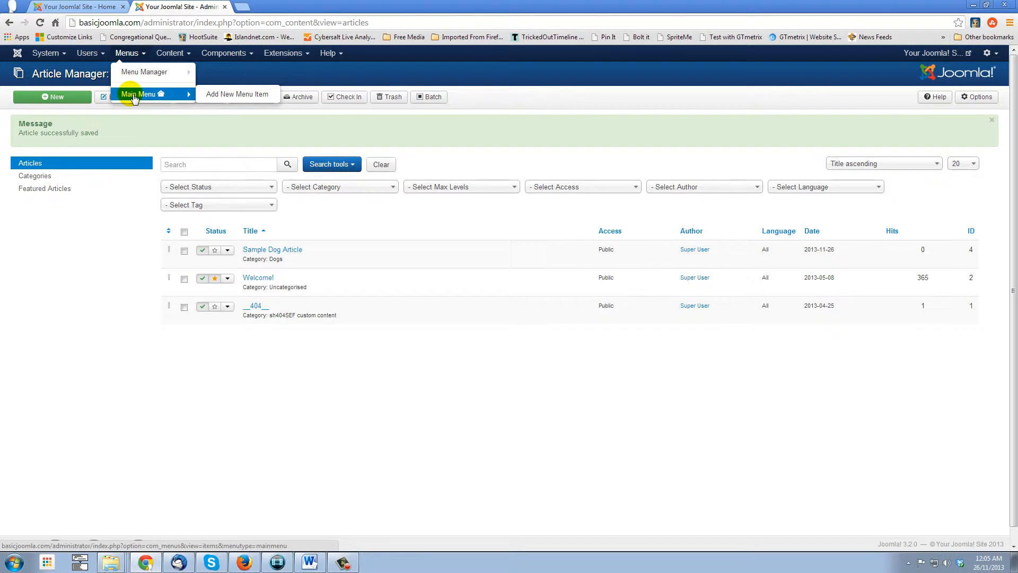
click(134, 99)
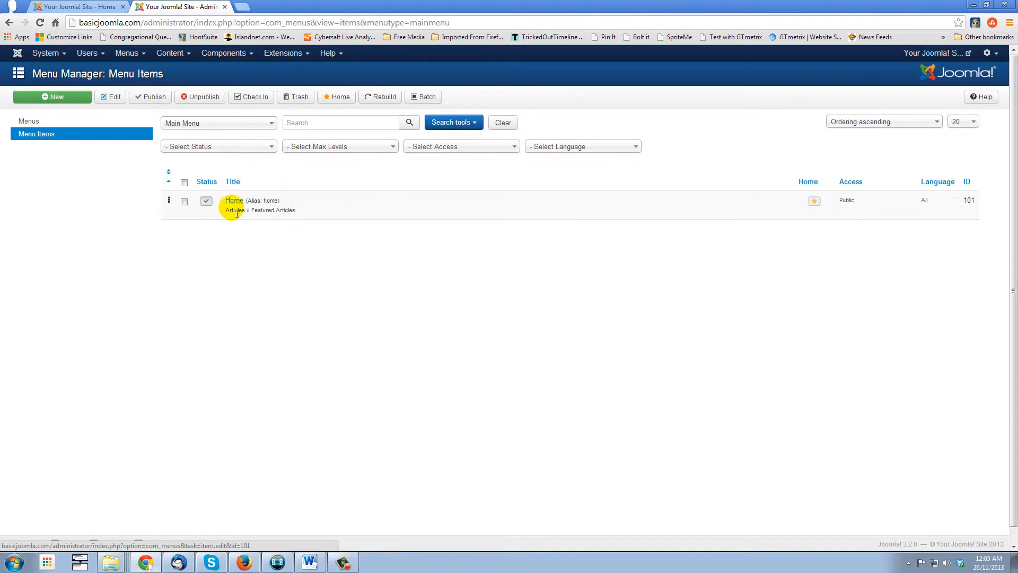
mouse_move(236, 214)
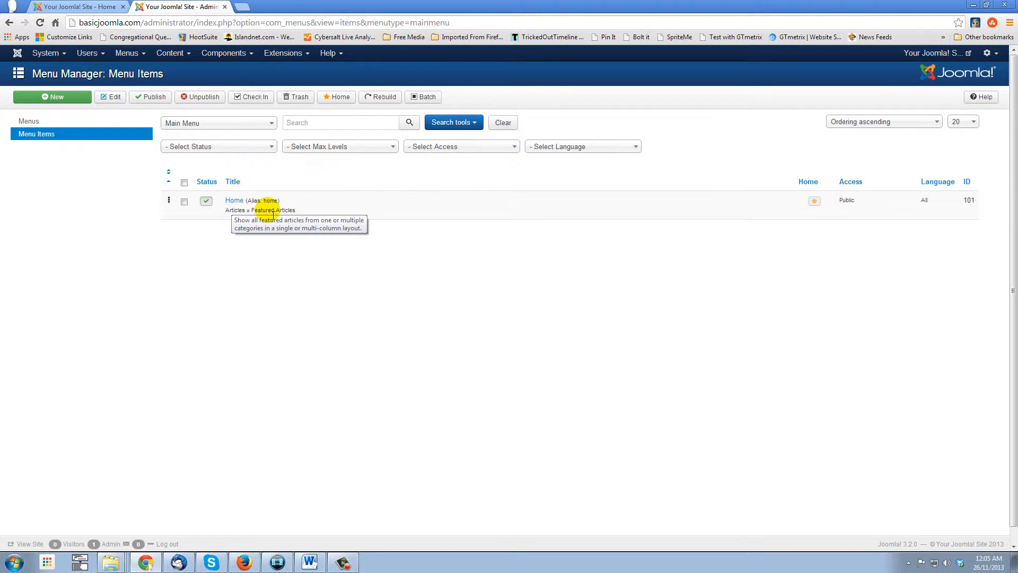
click(74, 7)
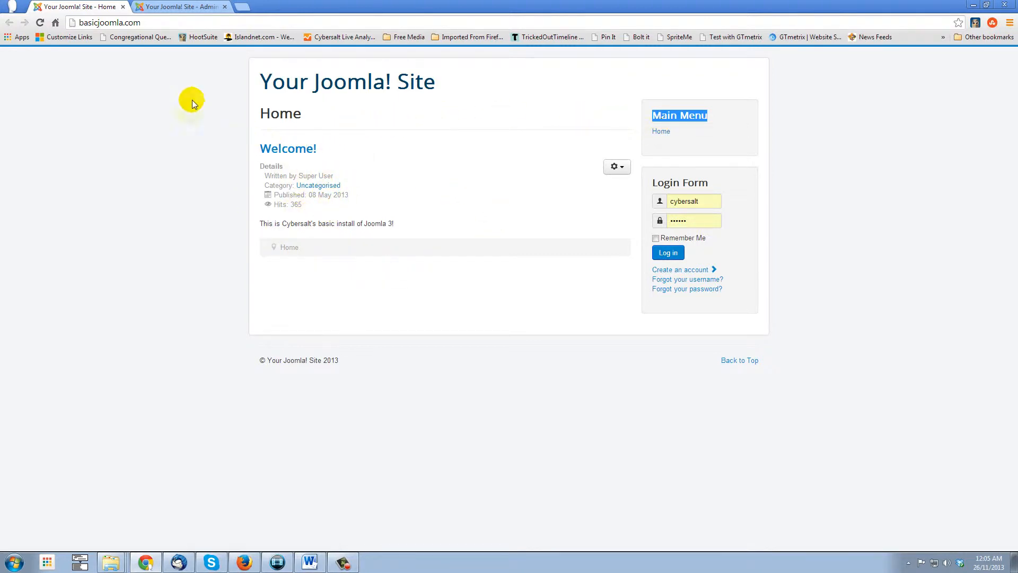
click(168, 7)
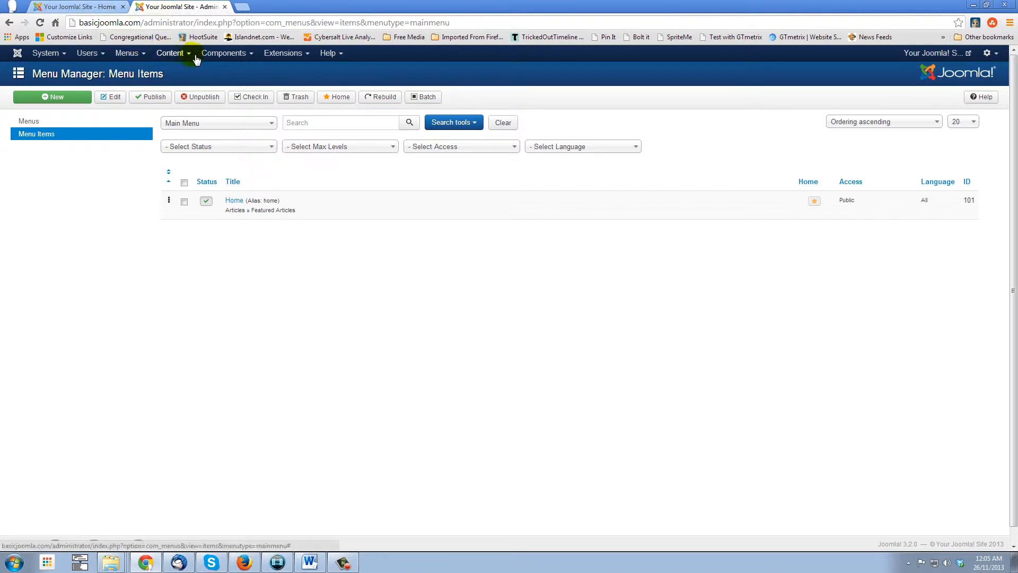
Start a new item in the Main Menu and title it "Dogs"
click(57, 101)
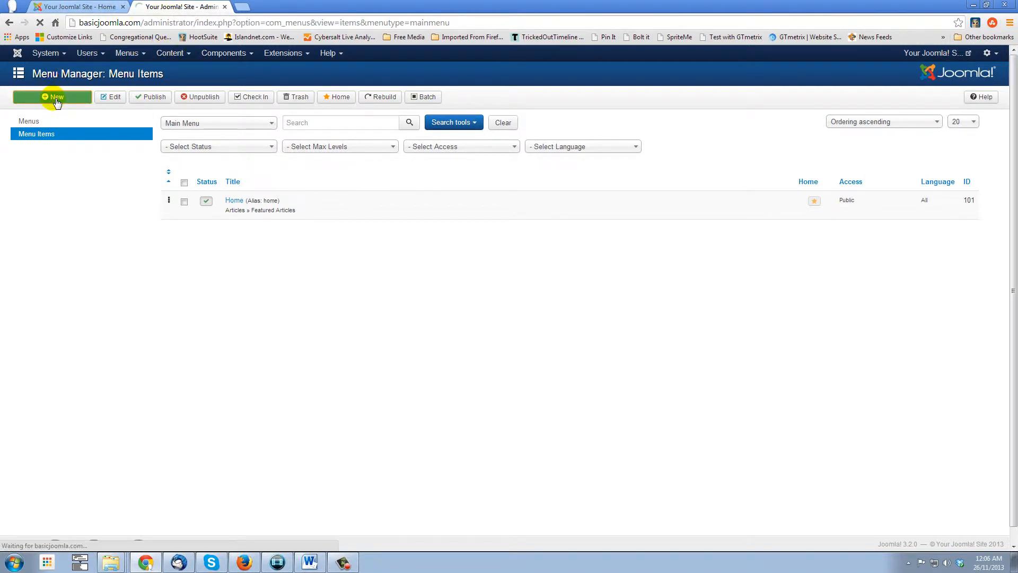
click(83, 127)
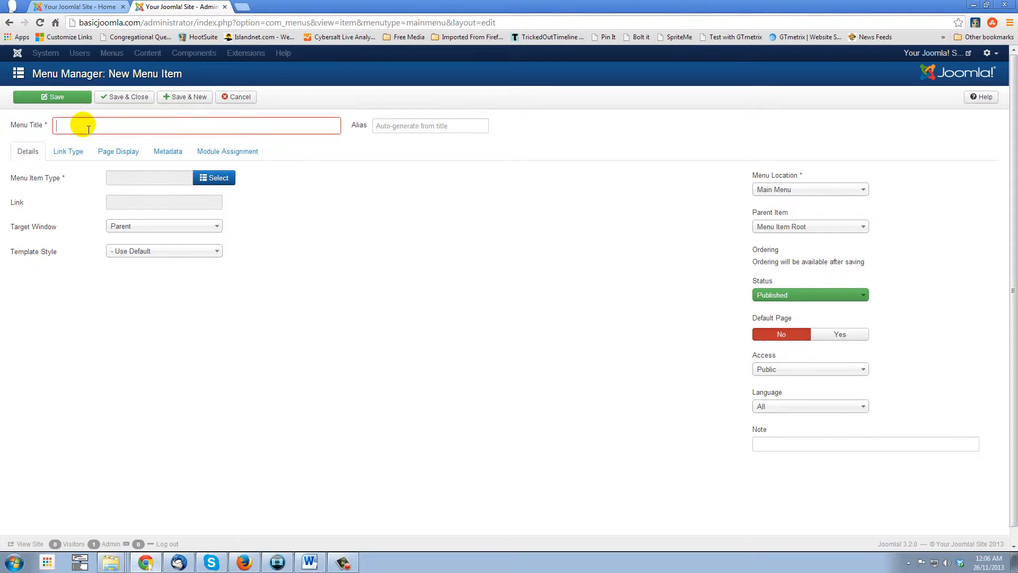
text(Dogs)
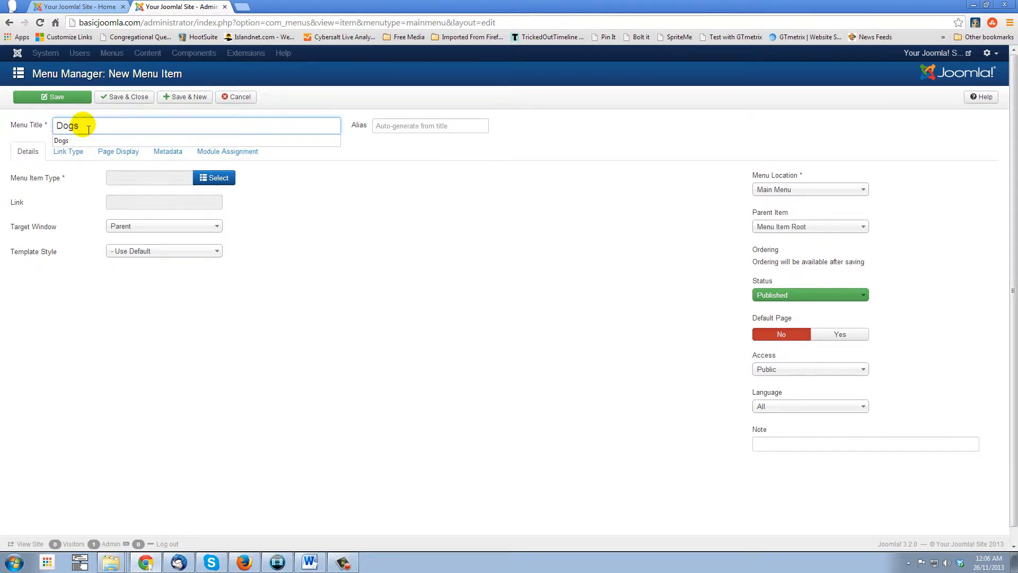
key(Tab)
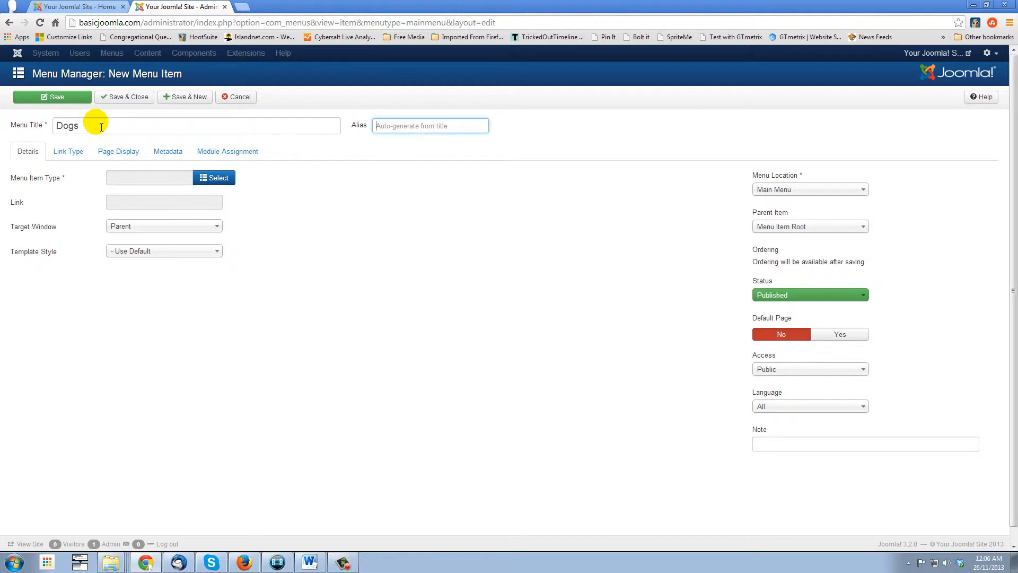
Set the menu item's type to the Articles option Category Blog, choose the Dogs category, and save the item
mouse_move(42, 181)
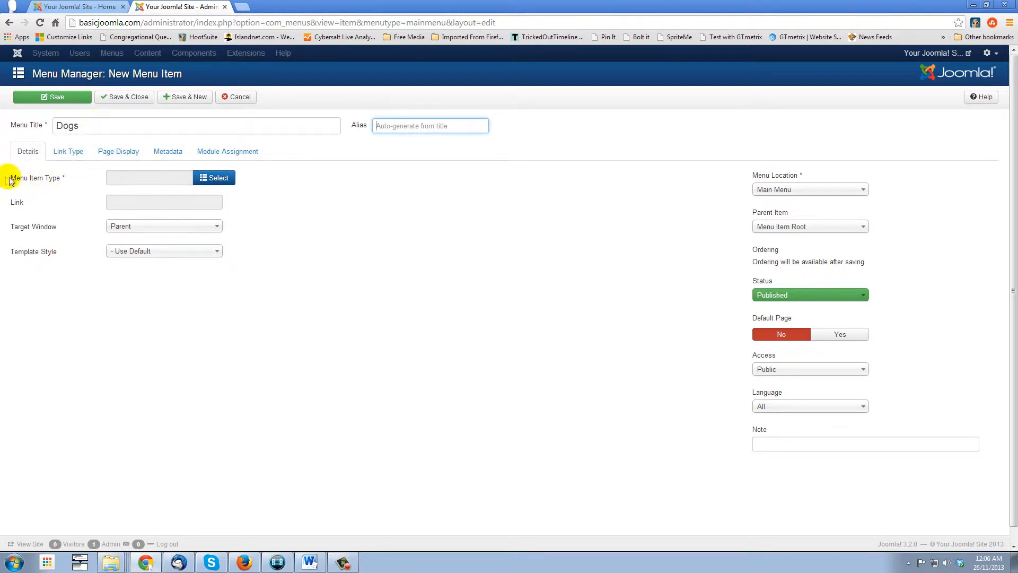
click(211, 181)
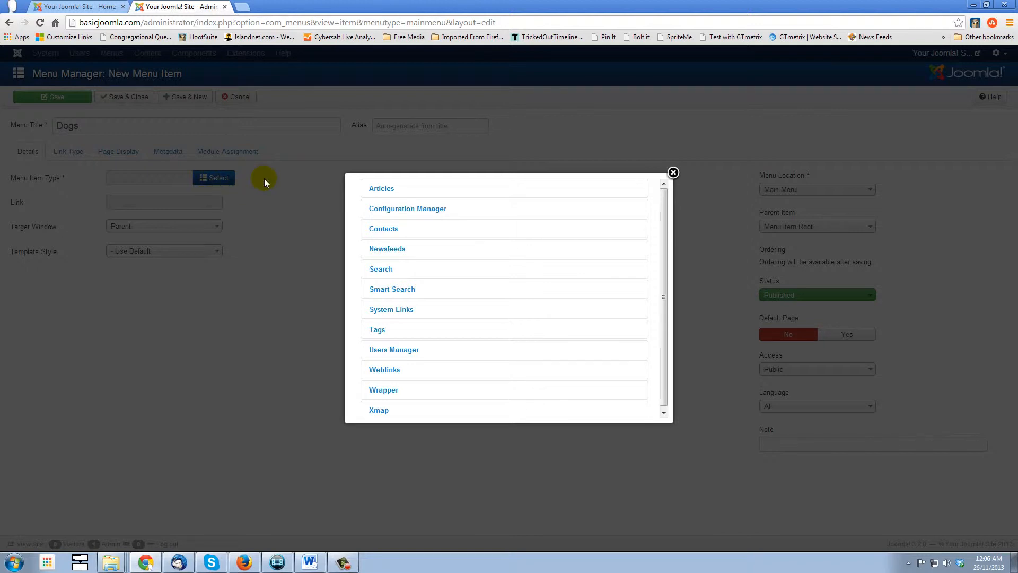
click(388, 193)
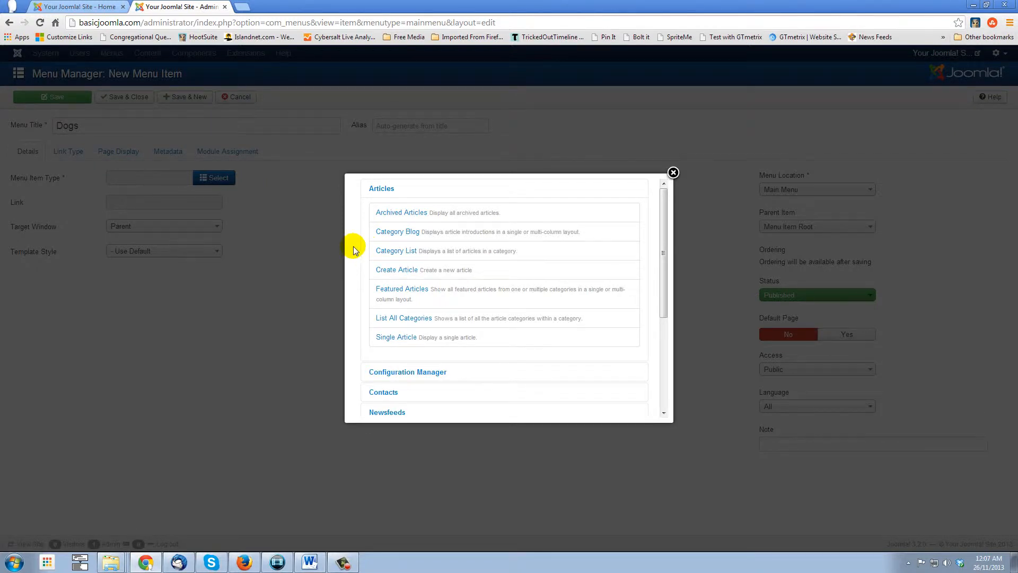
click(392, 235)
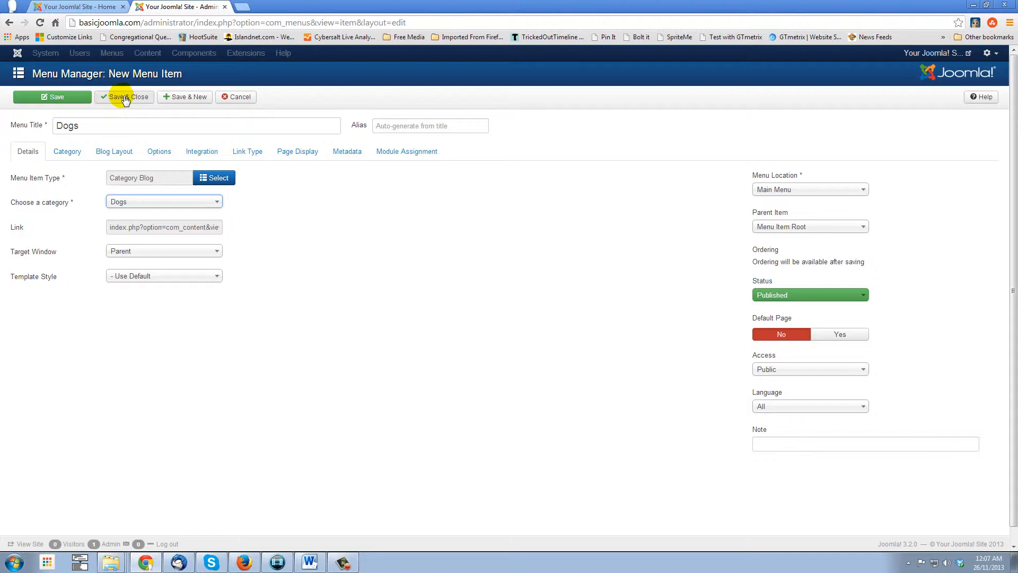
click(69, 99)
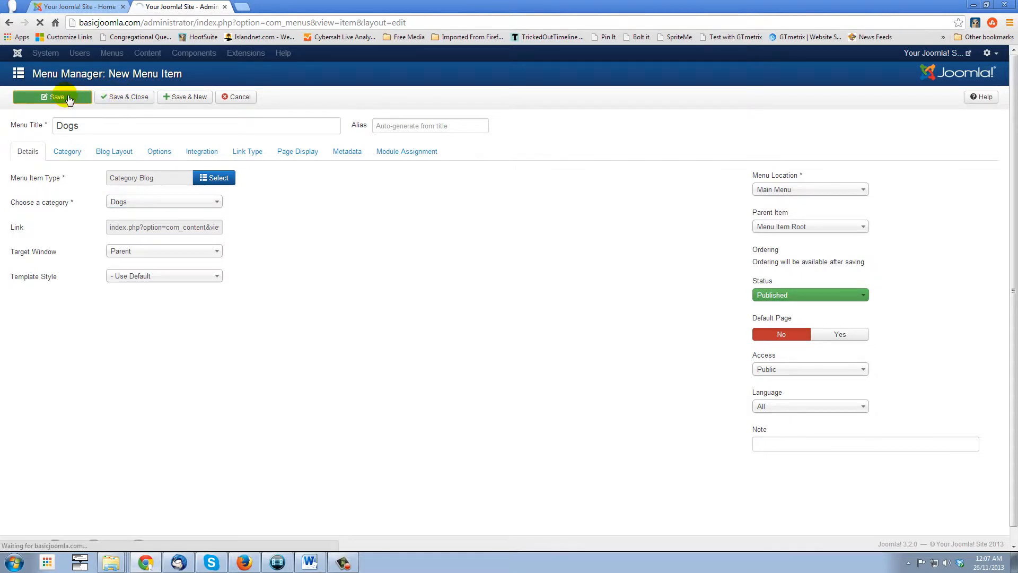
Check the Dogs link on the reloaded public home page against the item's saved settings, and open the page it leads to
click(80, 6)
click(41, 23)
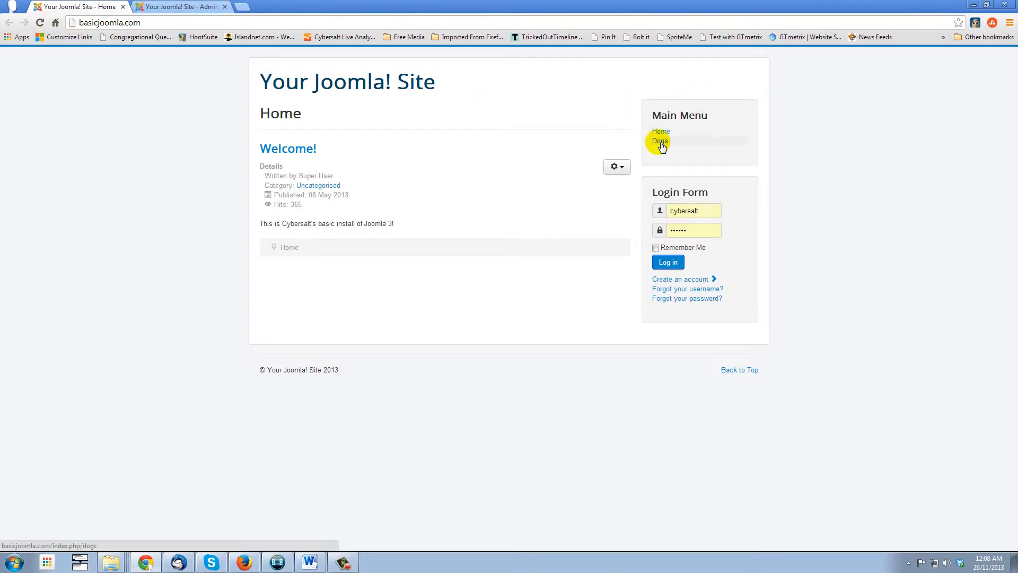
click(164, 6)
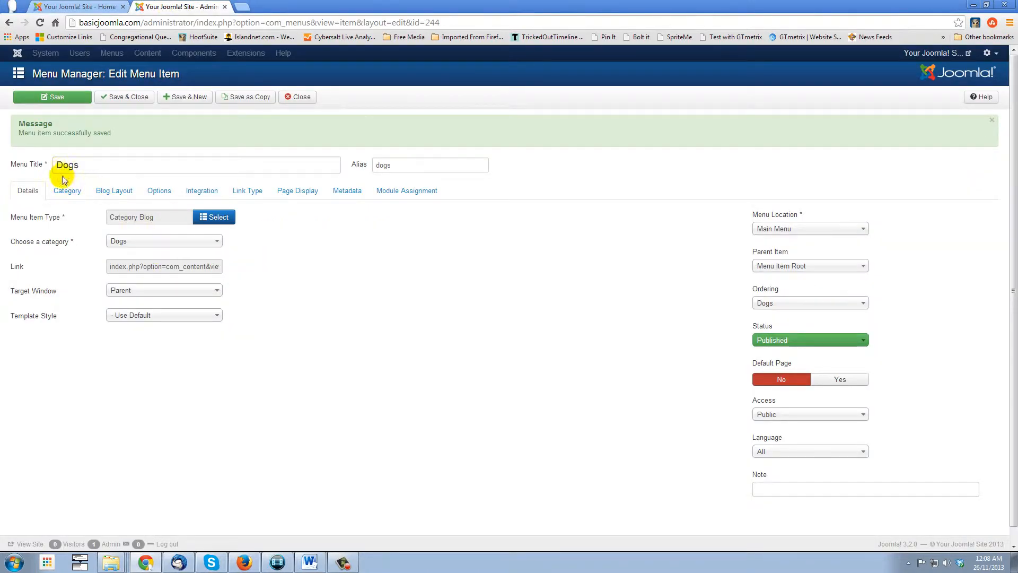
mouse_move(51, 244)
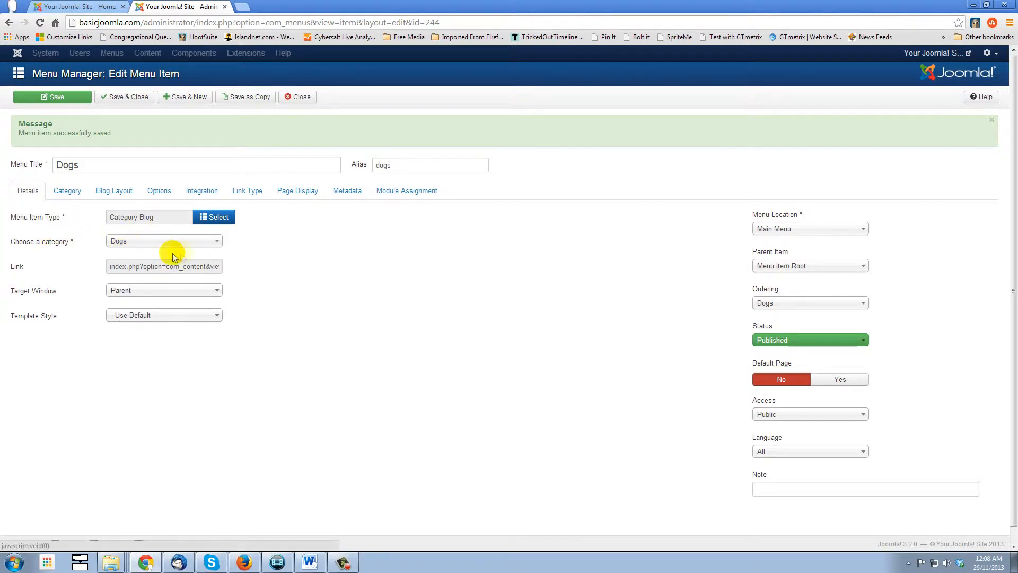
click(78, 7)
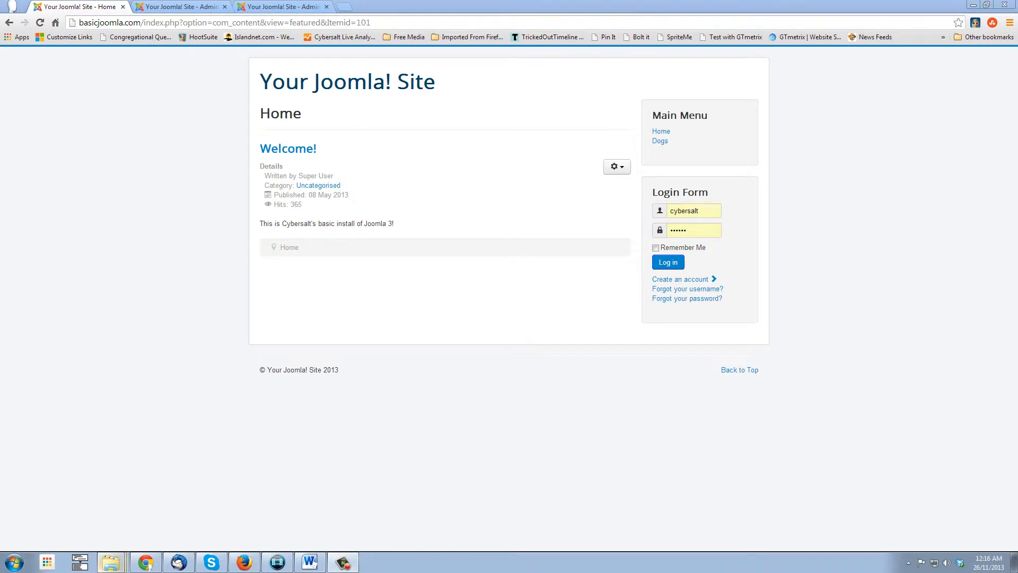
click(670, 144)
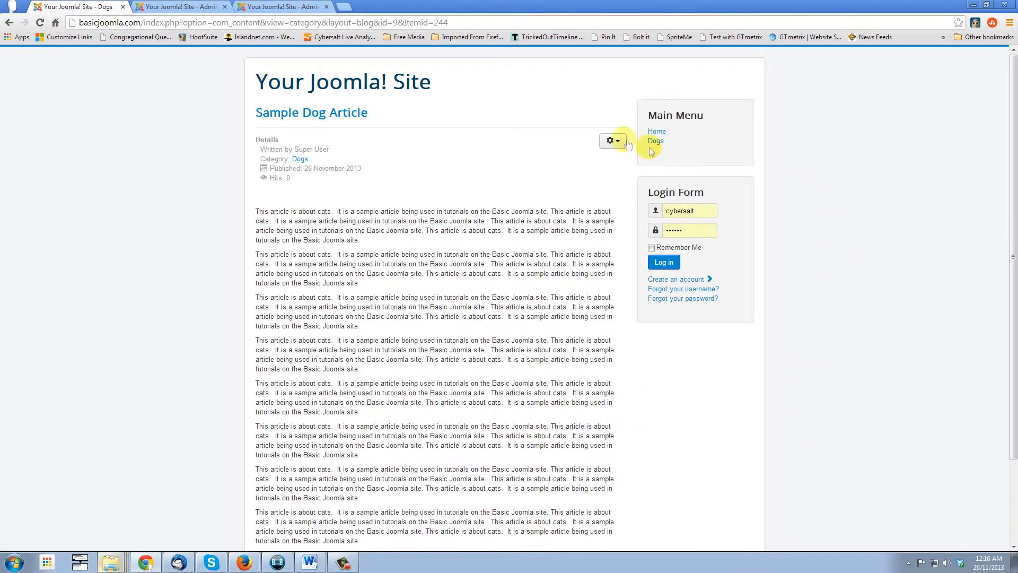
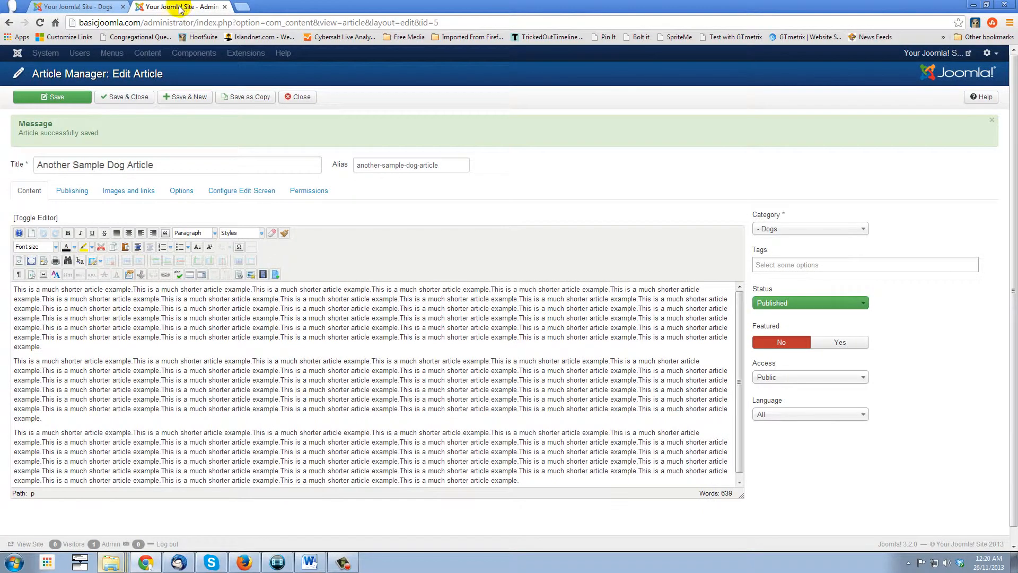
Save and close the article "Another Sample Dog Article", and open the Main Menu's Dogs item for editing
click(119, 98)
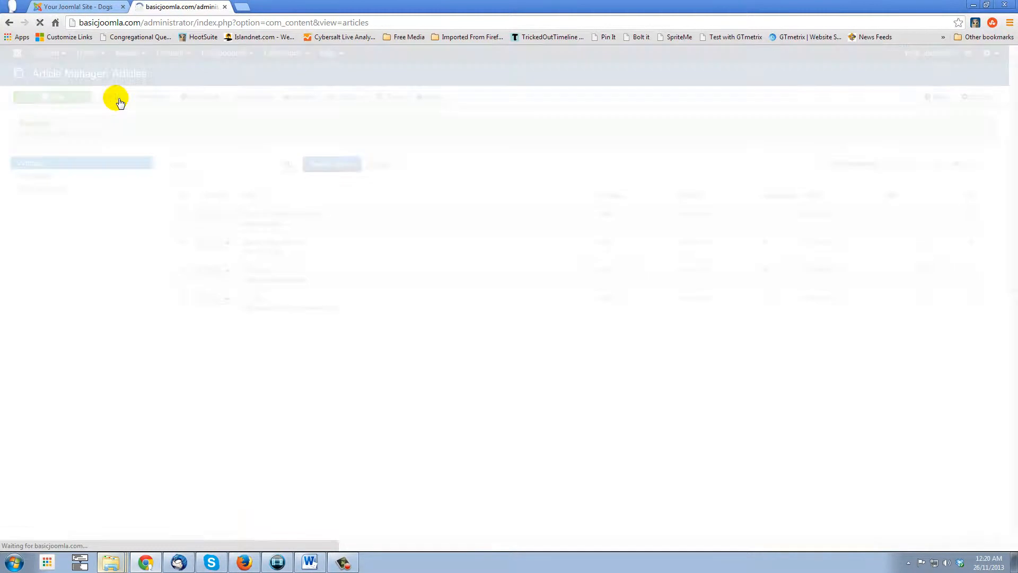
click(128, 53)
click(136, 89)
click(234, 231)
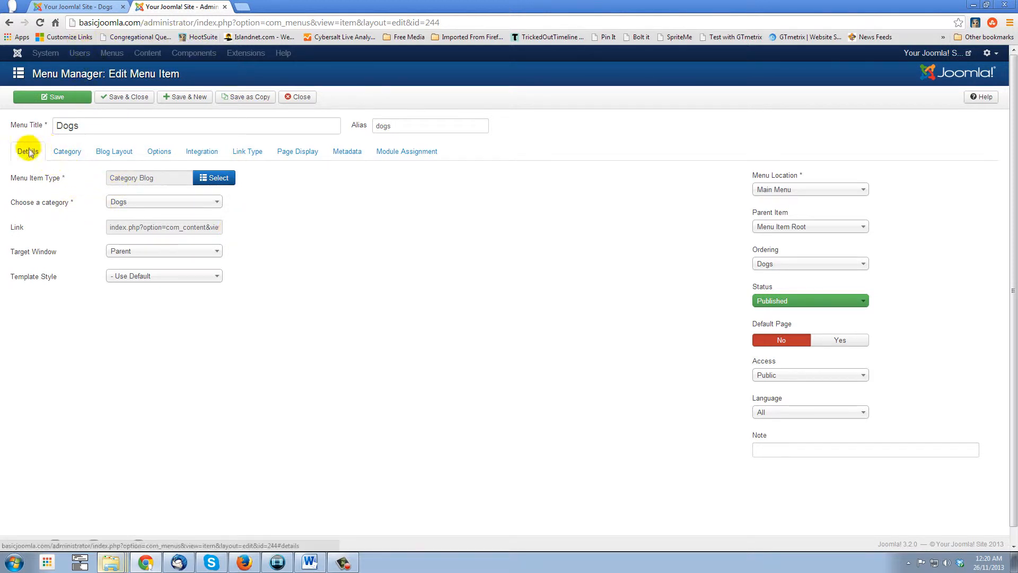
Set the Dogs item's blog layout to 3 leading articles, 2 intro articles and 2 columns, and save it
click(110, 154)
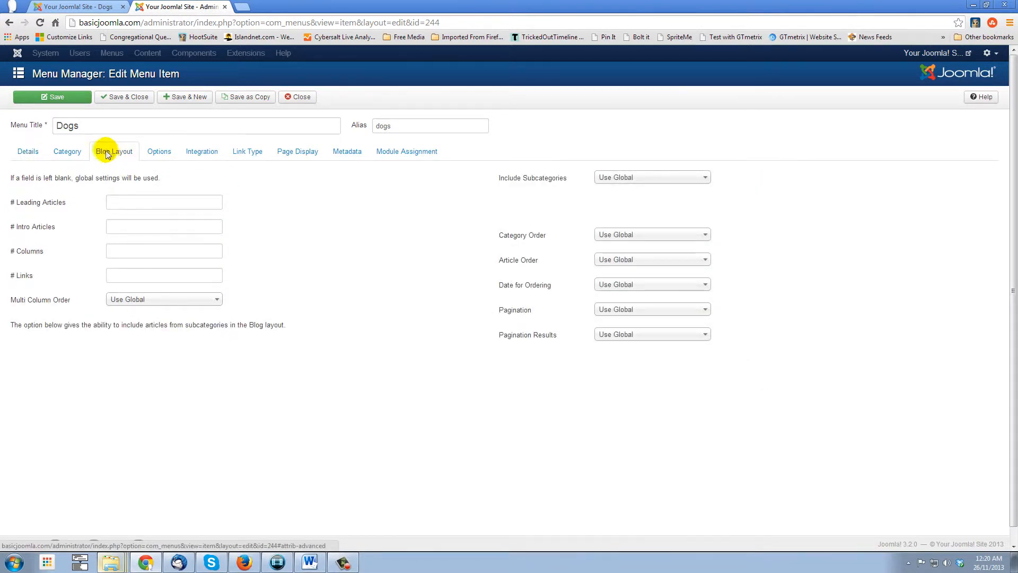
mouse_move(30, 208)
mouse_move(32, 235)
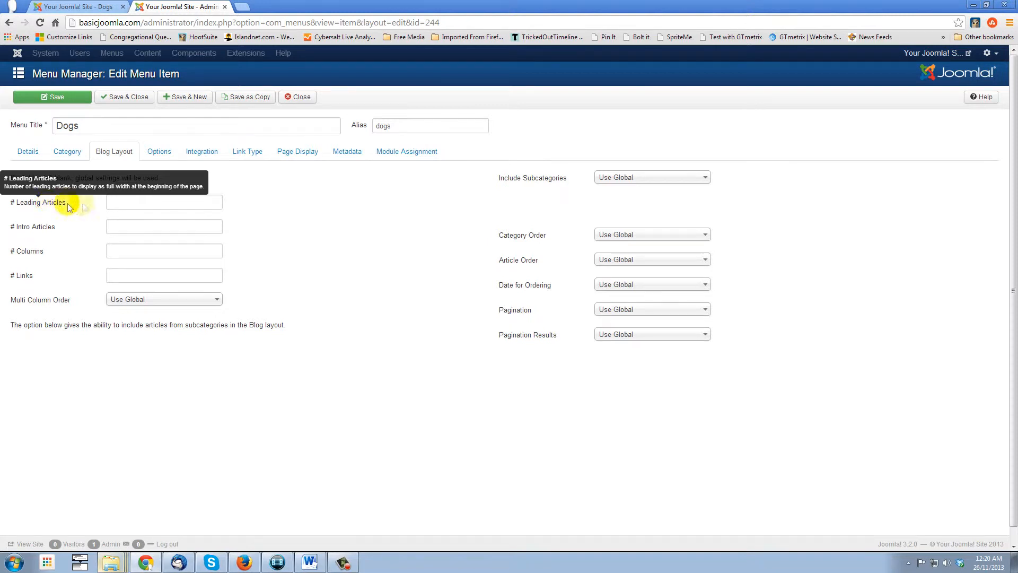
click(128, 208)
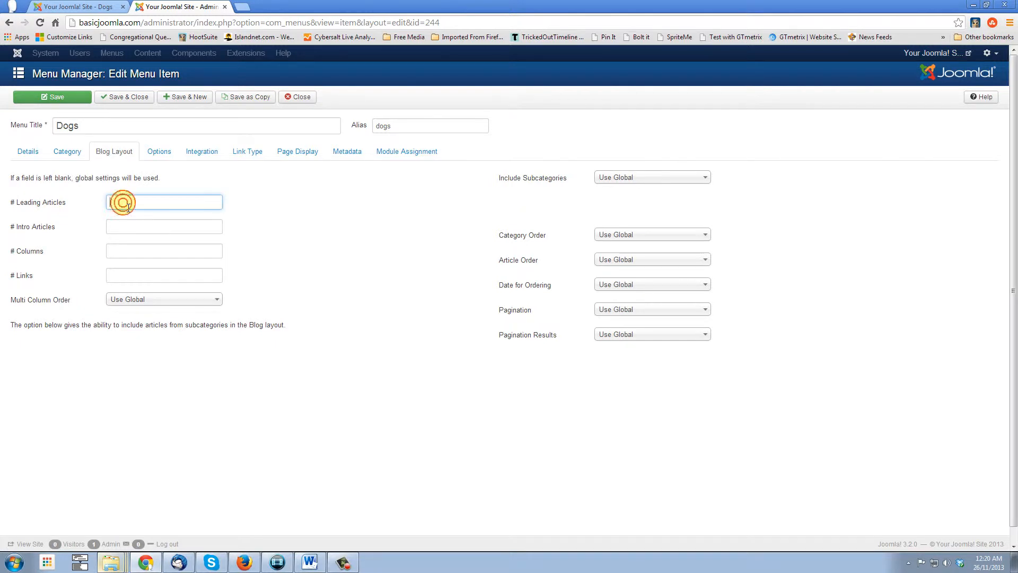
text(3)
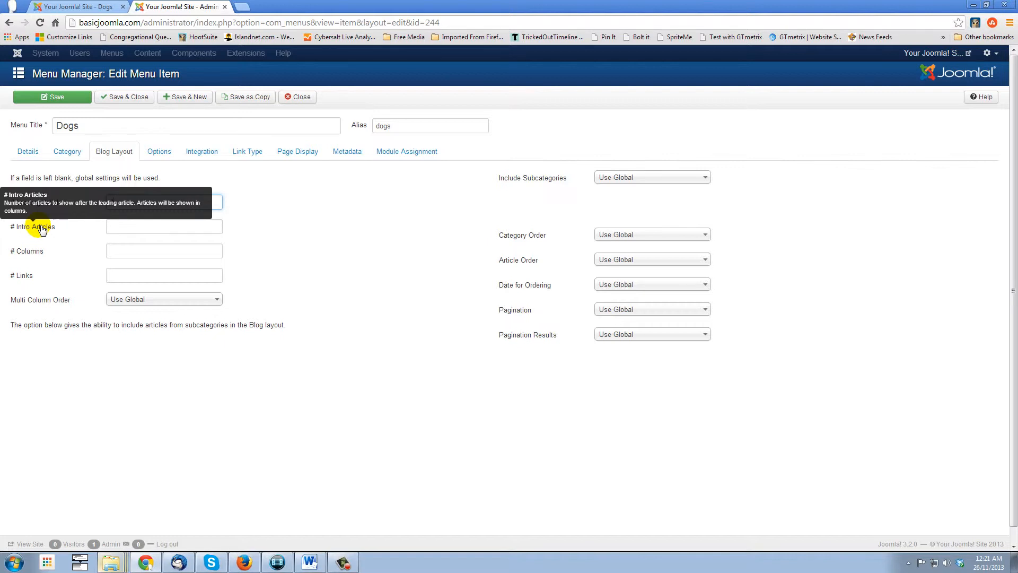
click(131, 229)
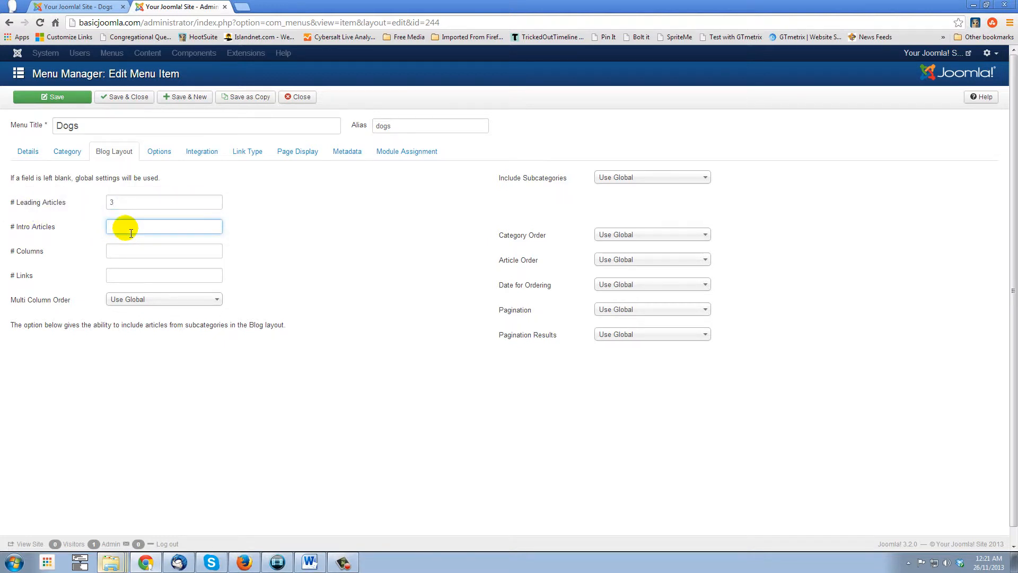
text(2)
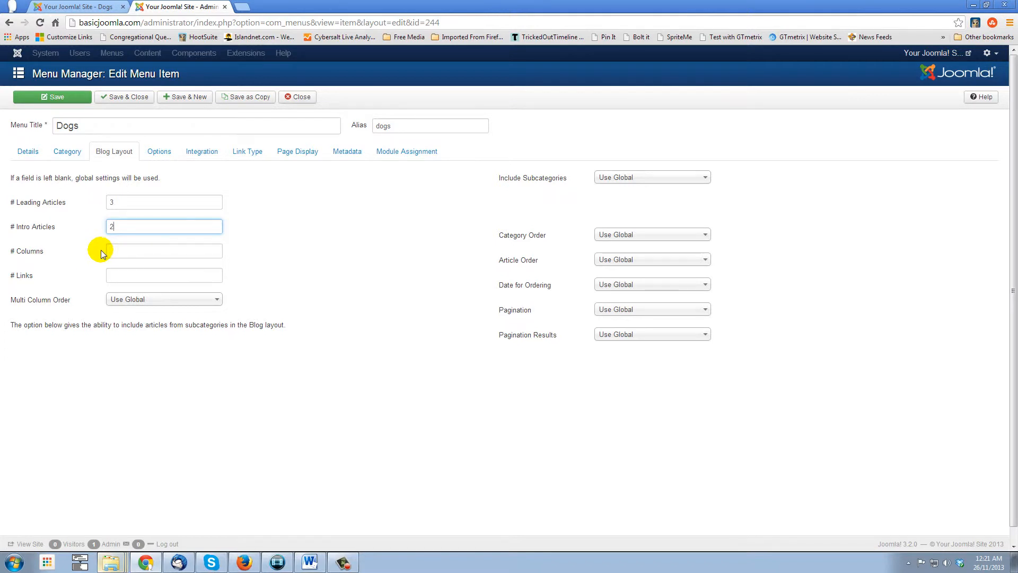
click(122, 254)
text(2)
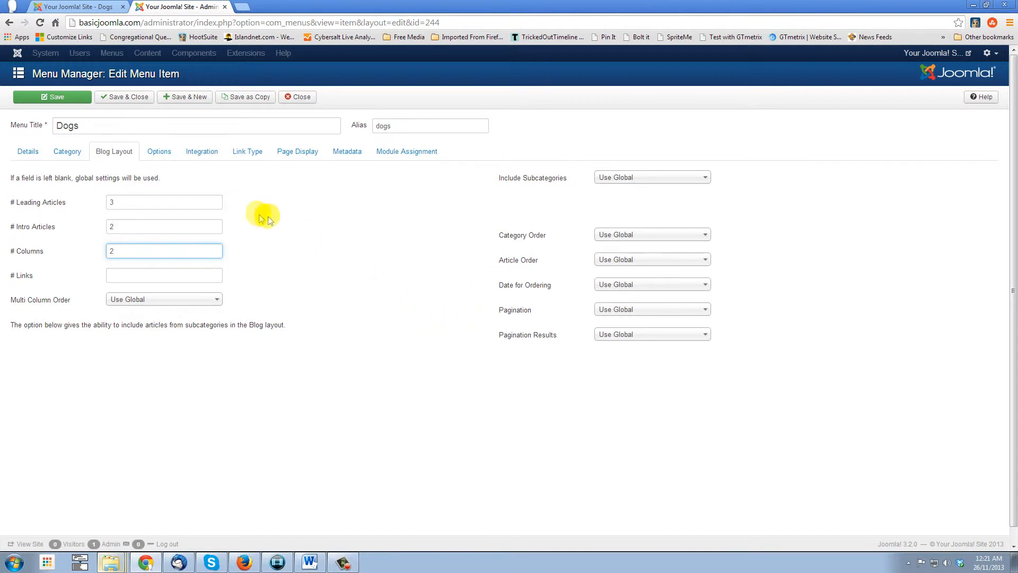
click(73, 99)
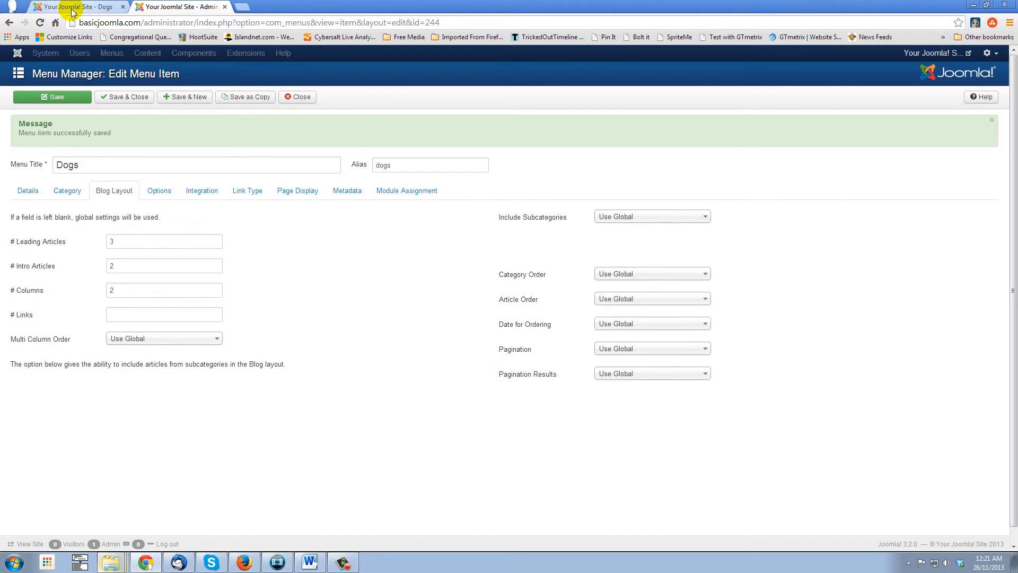
Reload the public Dogs page and examine how its two articles are laid out
click(73, 8)
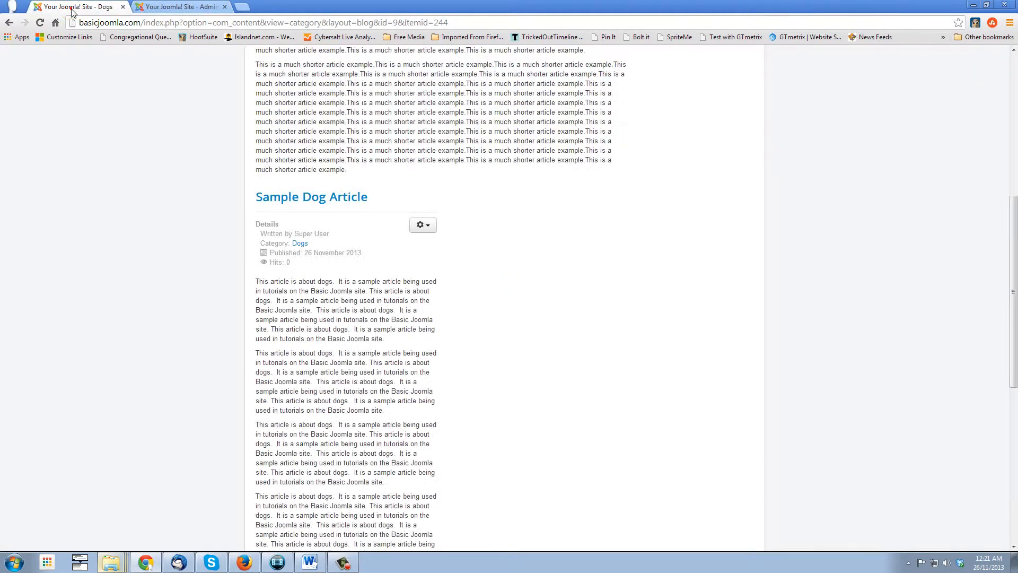
click(39, 23)
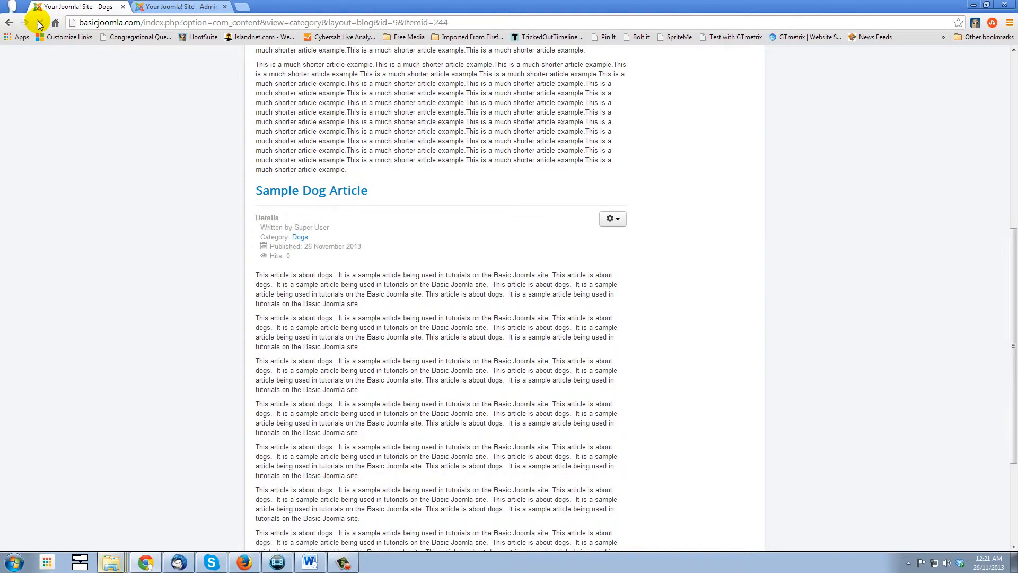
scroll(447, 168, up, 6)
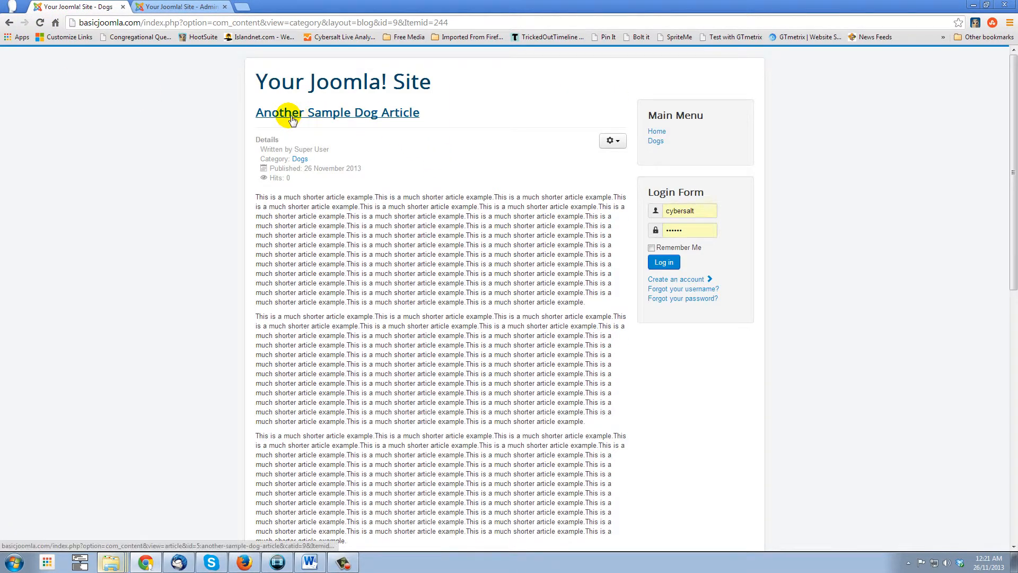
Change the Dogs menu item's type to Category List, choose the Dogs category again, and save the item
click(153, 8)
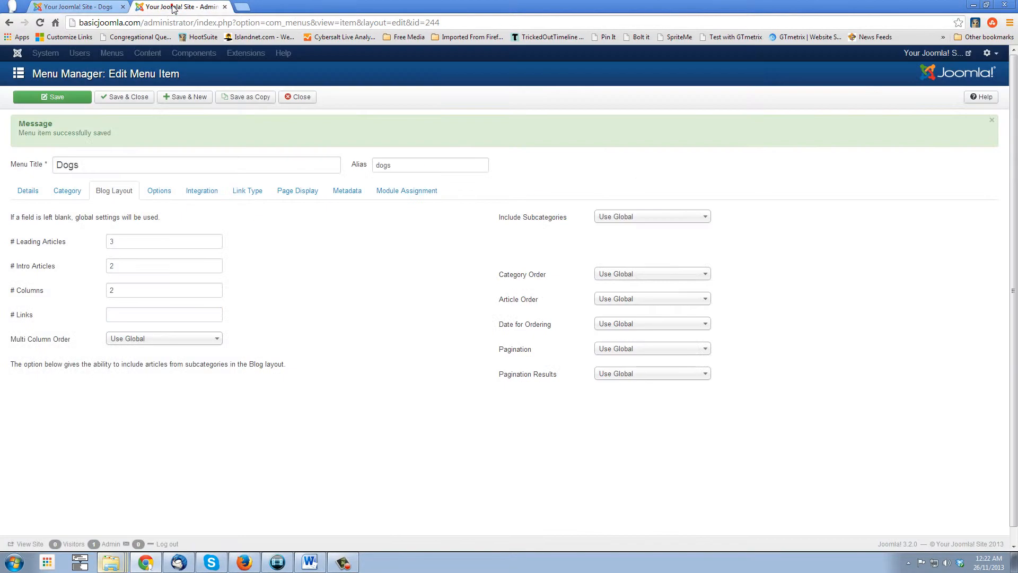
click(28, 191)
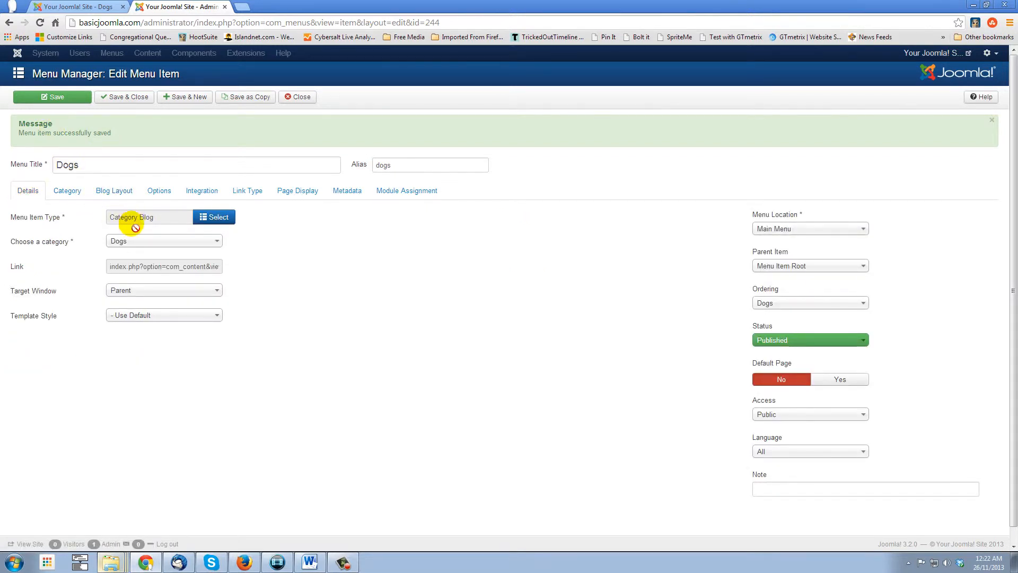
click(220, 221)
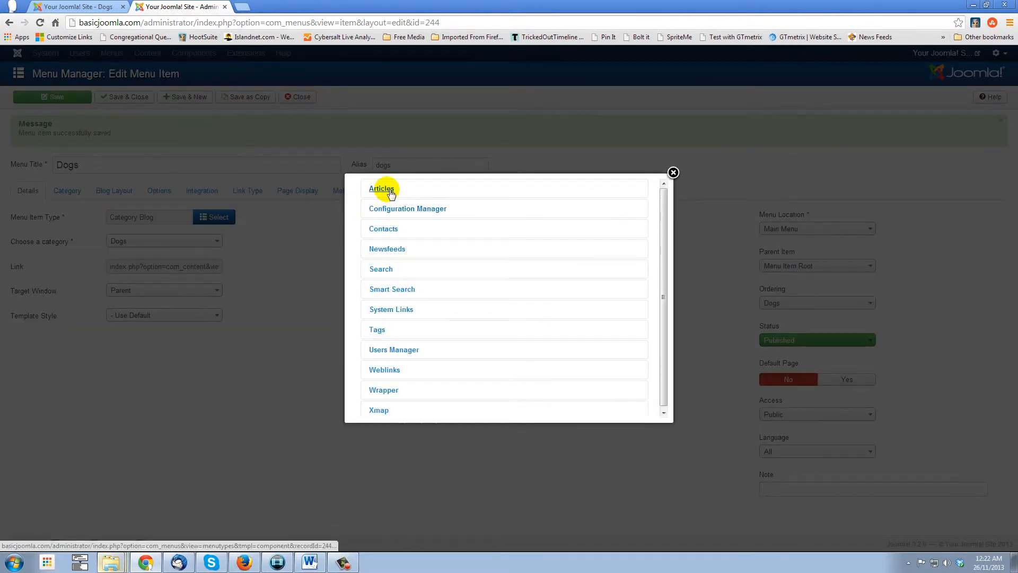
click(381, 189)
click(391, 250)
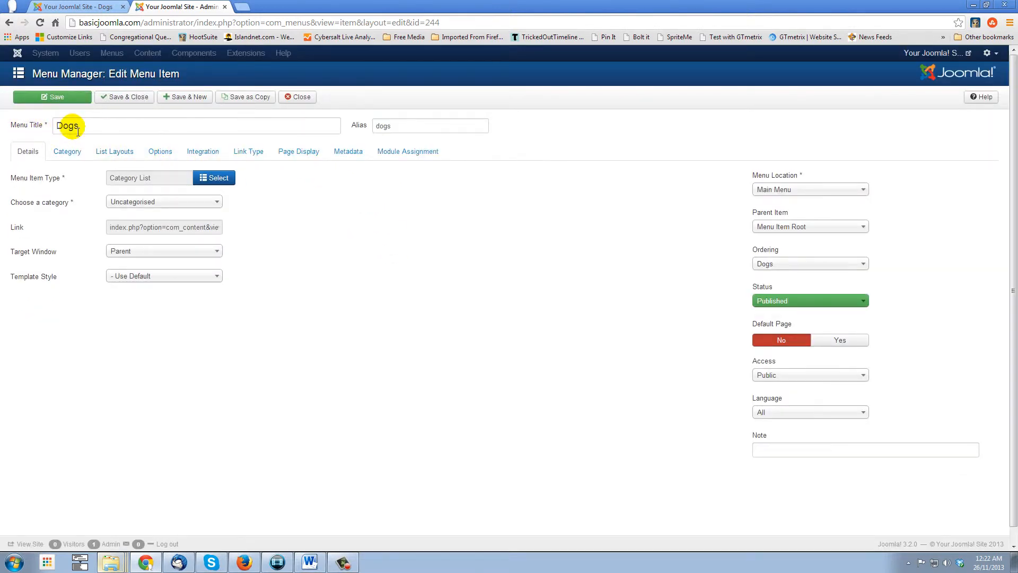
click(133, 202)
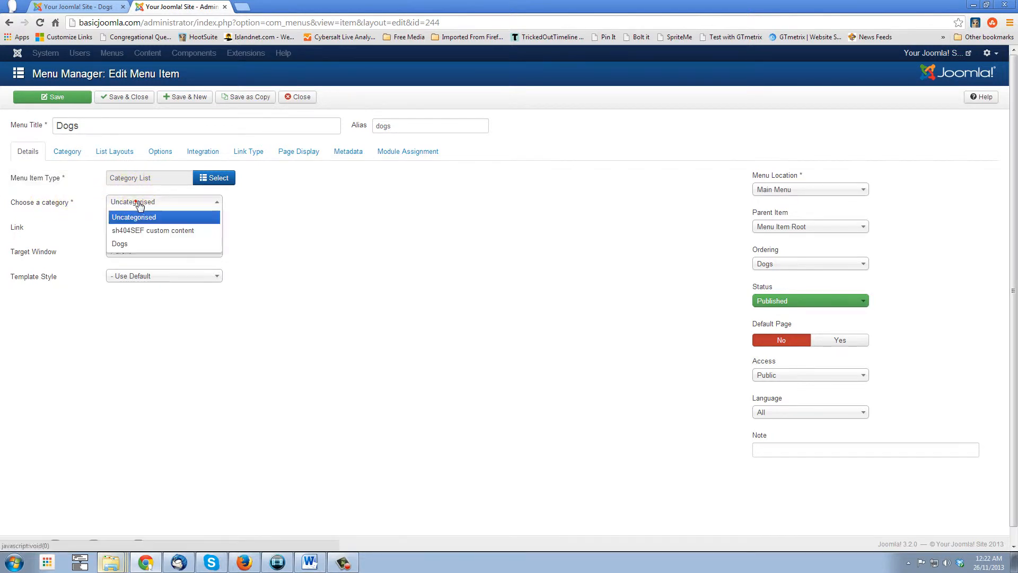
click(137, 245)
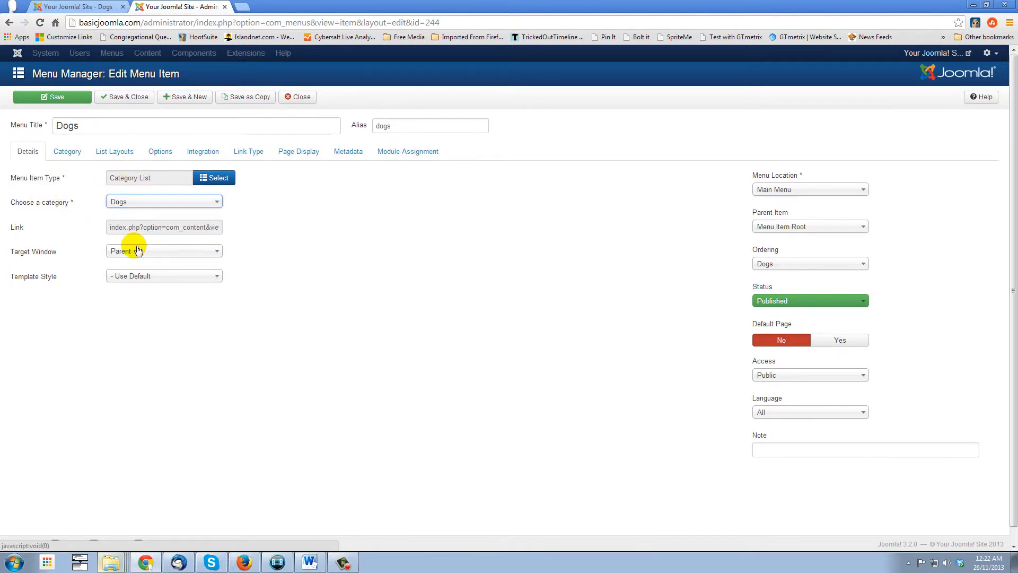
click(75, 98)
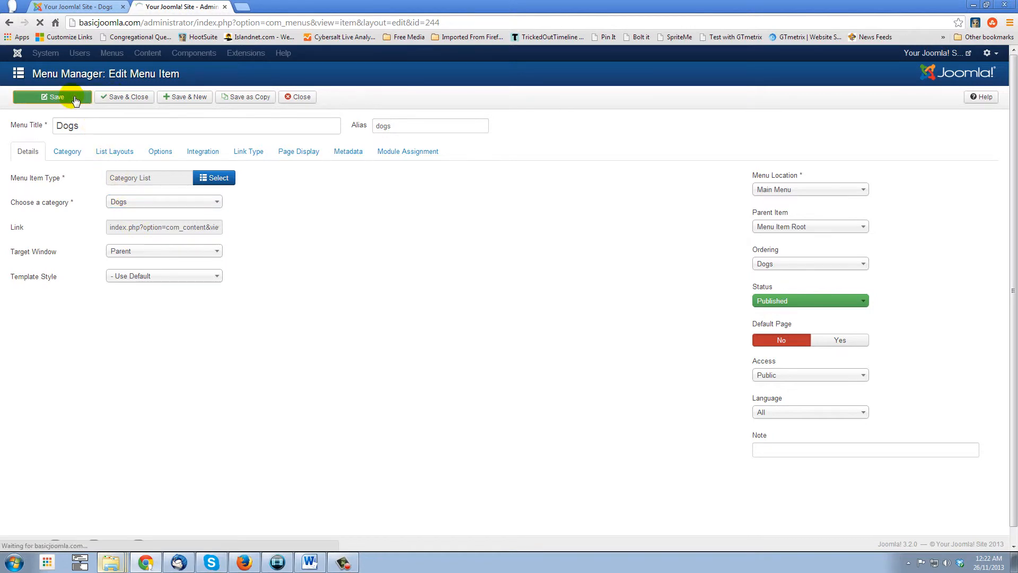
Examine the view and layout parameters in the public Dogs page's address, and reopen the page from the site's Main Menu
click(70, 10)
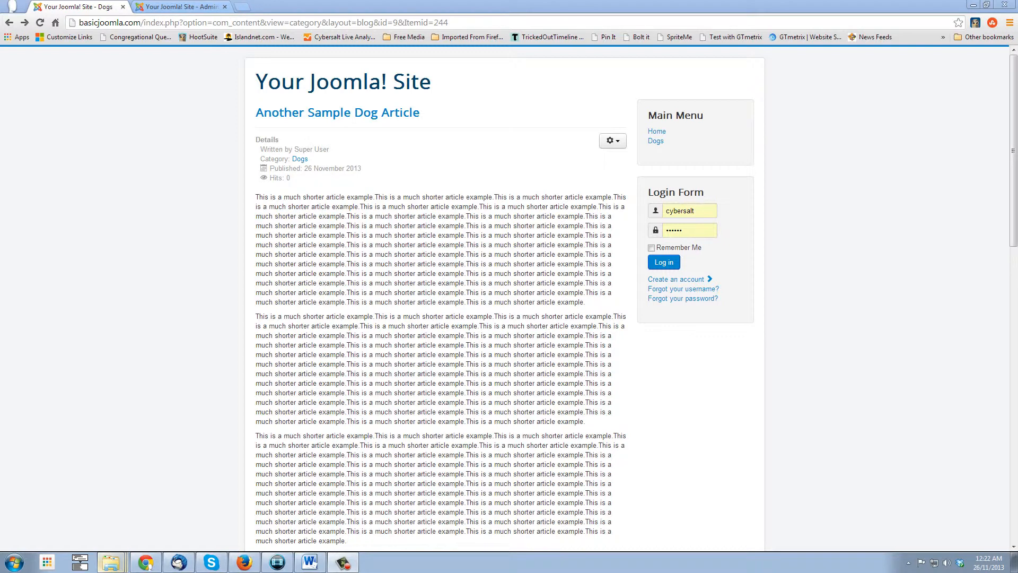
click(126, 23)
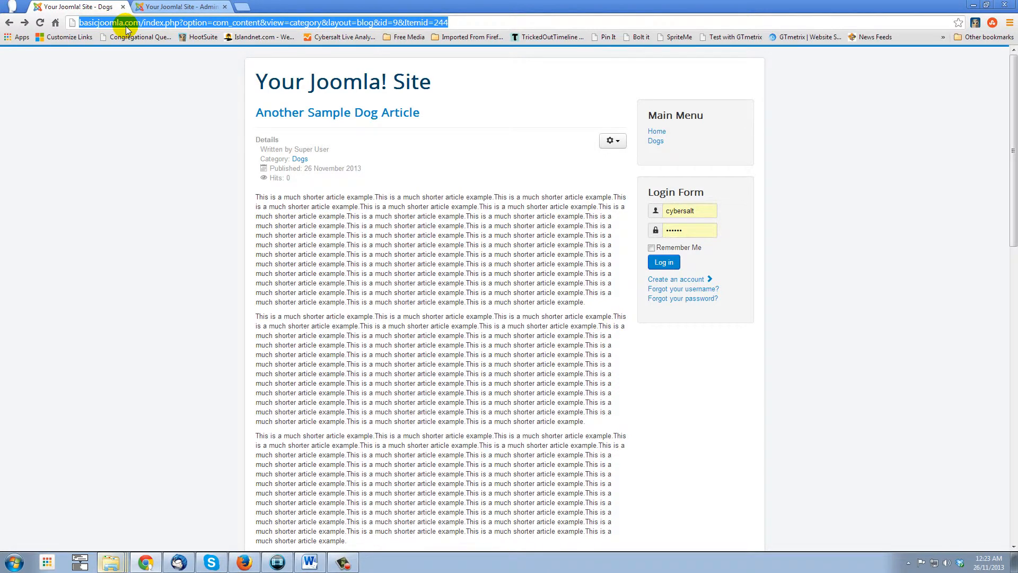
key(Return)
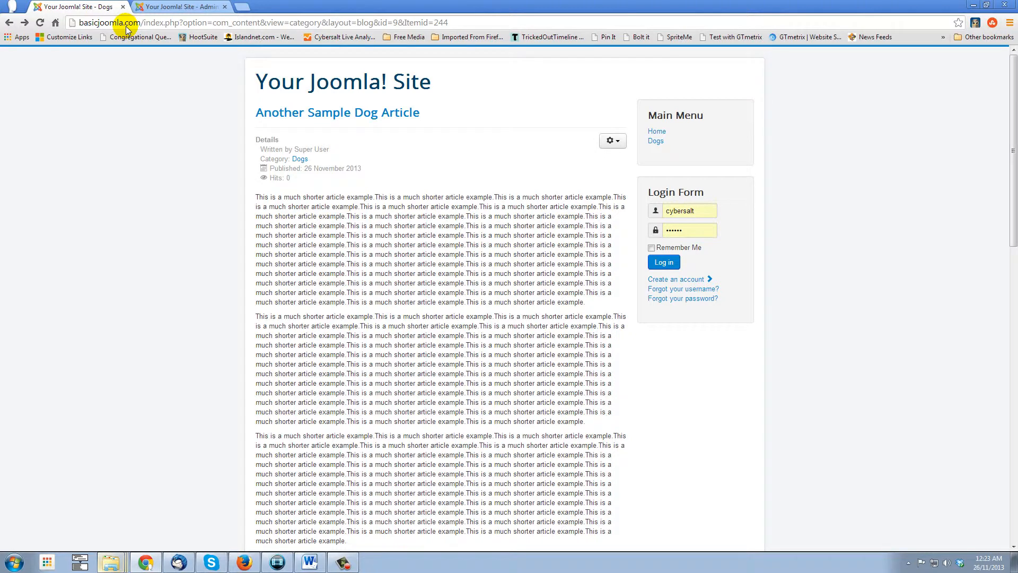
drag(266, 23, 441, 24)
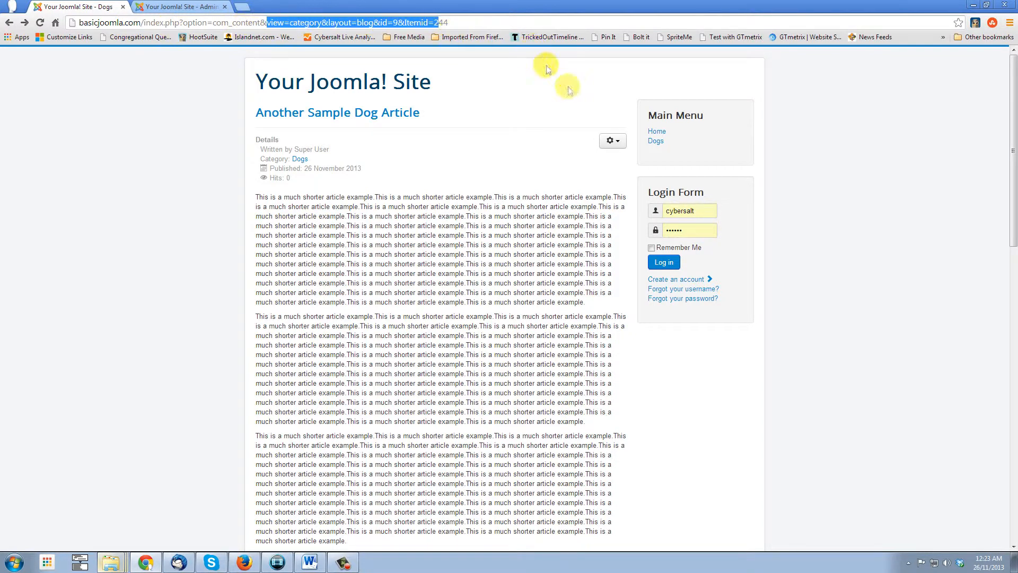
click(655, 141)
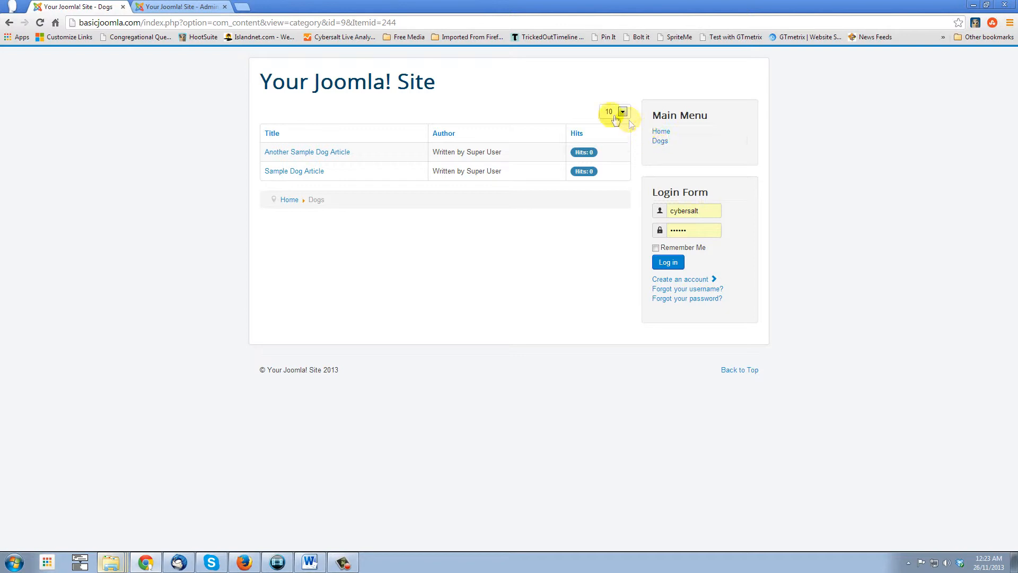